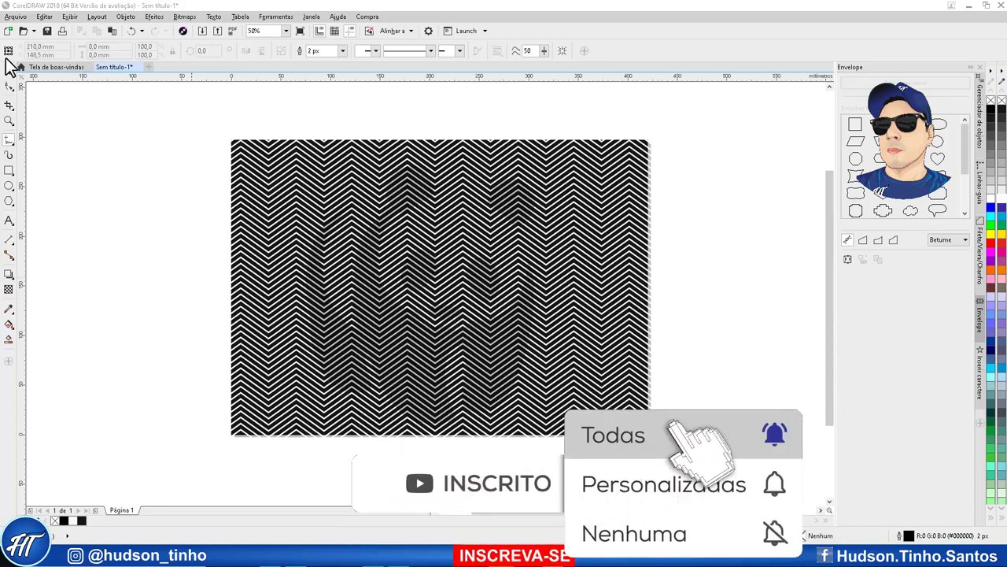
Step: Create a new document measured in pixels, 1080 px wide and 1350 px high, and show the whole page
{"action": "left_click", "coordinate": [16, 16]}
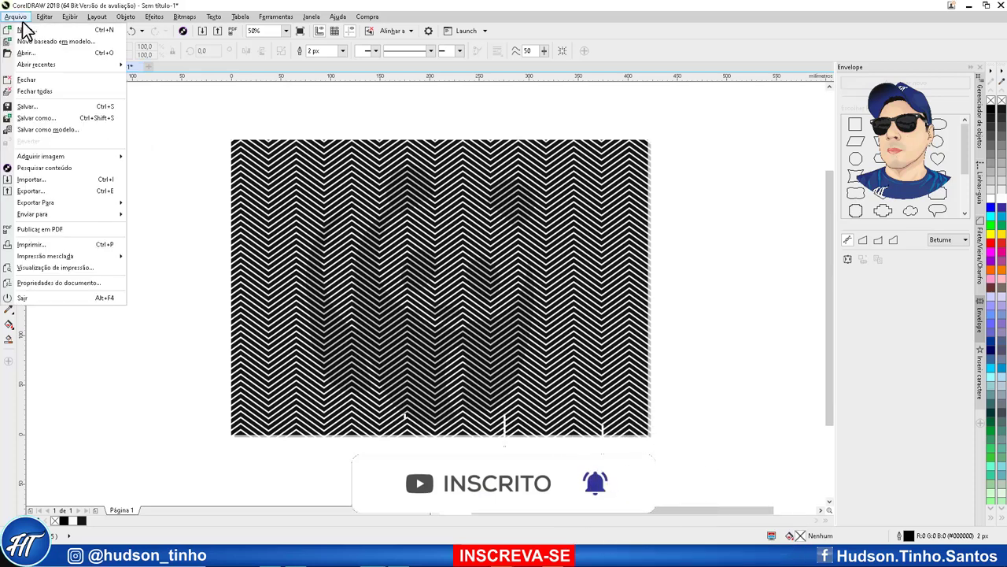
{"action": "left_click", "coordinate": [26, 29]}
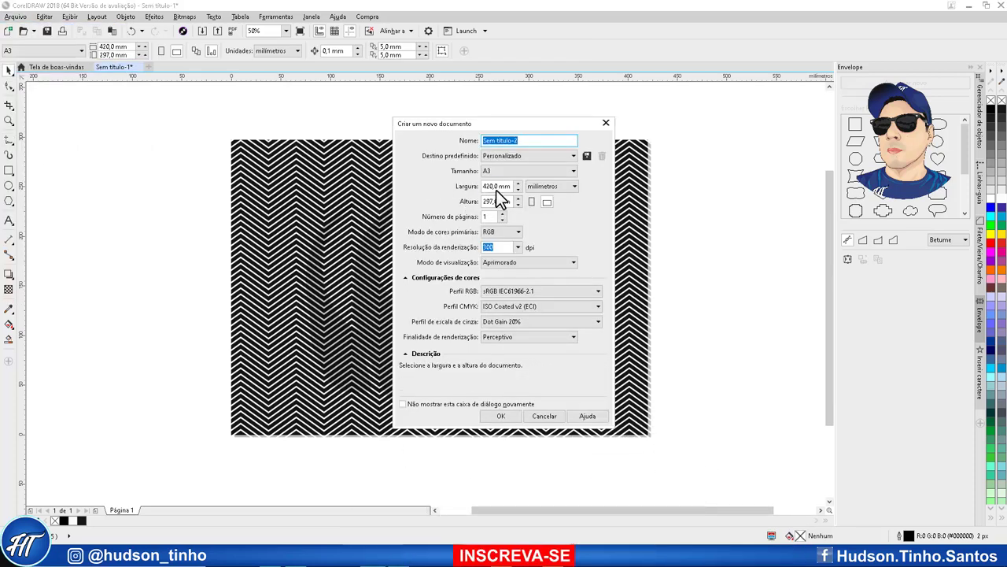
{"action": "left_click", "coordinate": [571, 186]}
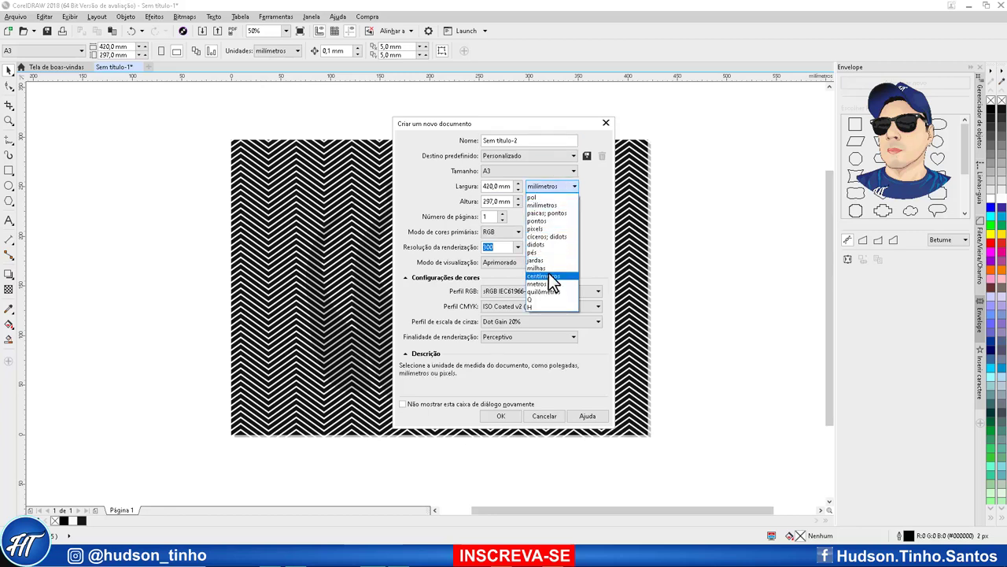
{"action": "left_click", "coordinate": [545, 228]}
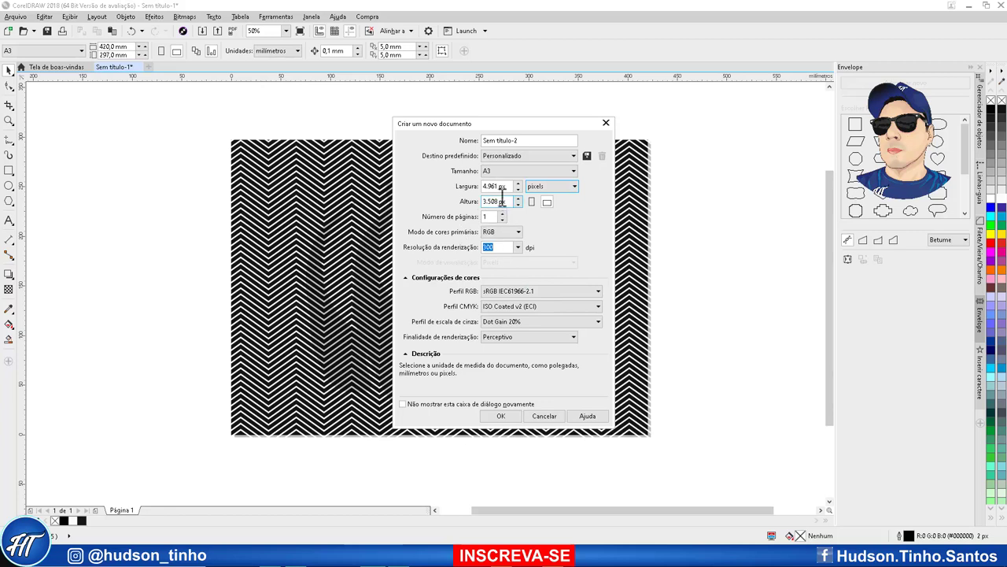
{"action": "left_click_drag", "start_coordinate": [500, 187], "coordinate": [482, 186]}
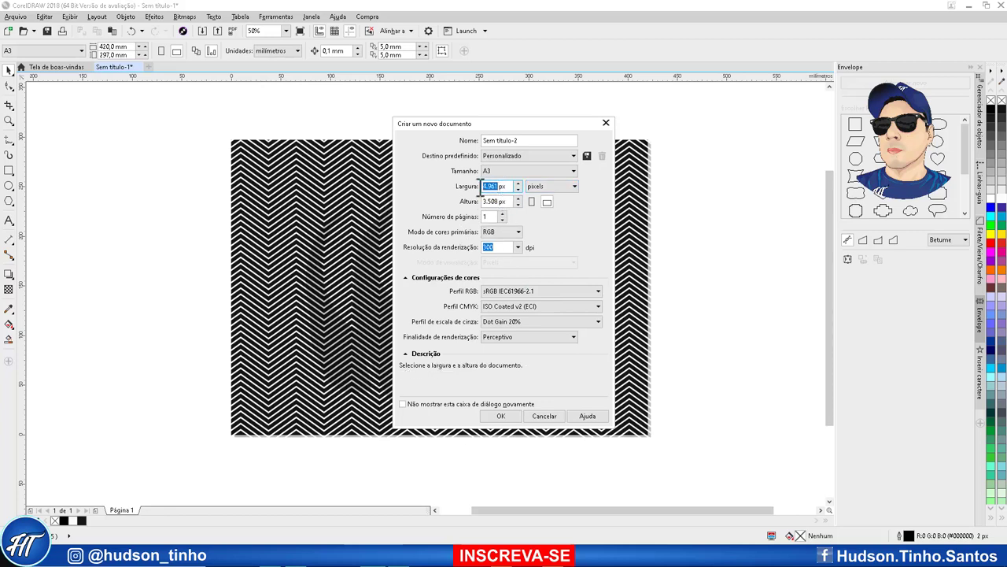
{"action": "type", "text": "1080"}
{"action": "left_click_drag", "start_coordinate": [505, 202], "coordinate": [446, 203]}
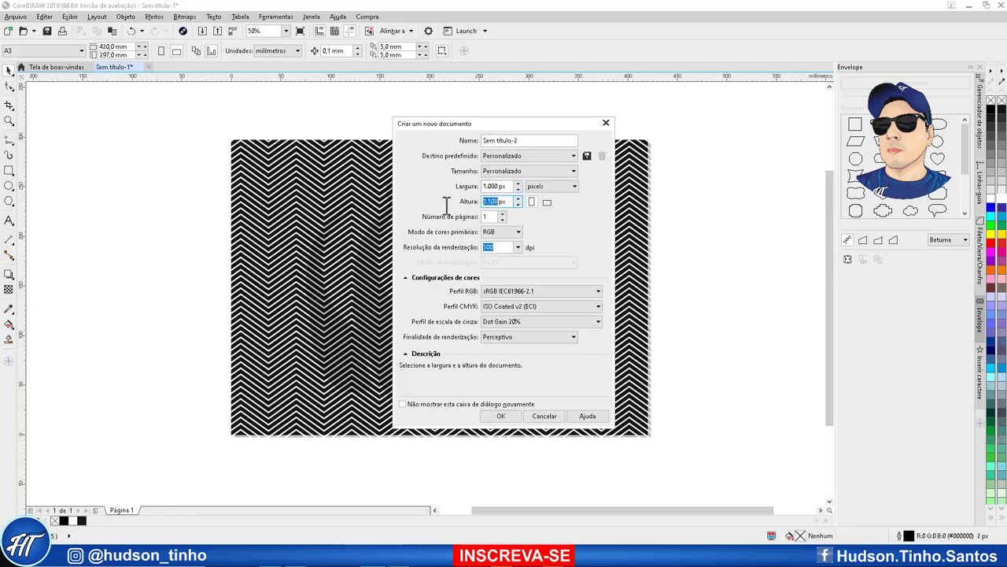
{"action": "type", "text": "1350"}
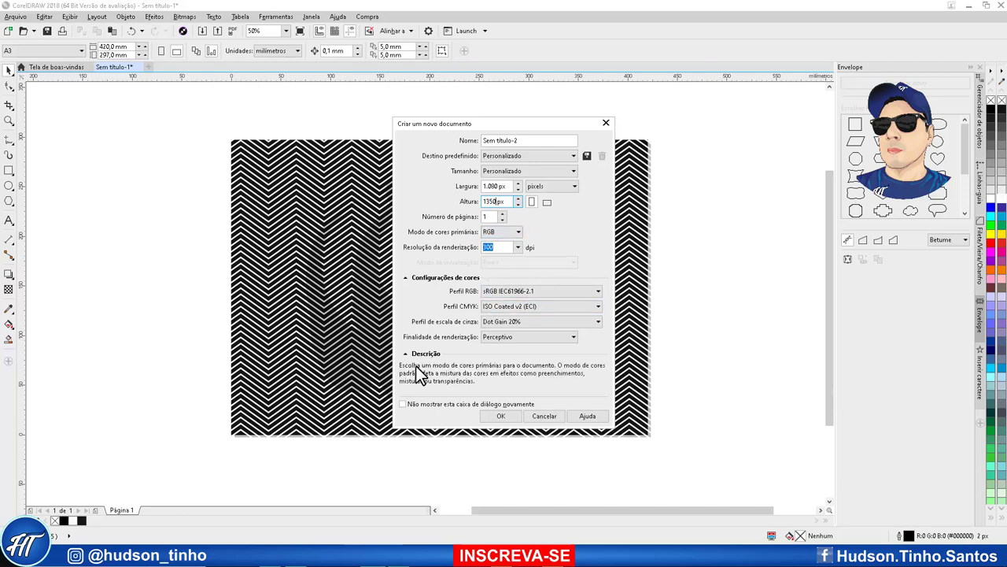
{"action": "left_click", "coordinate": [511, 411]}
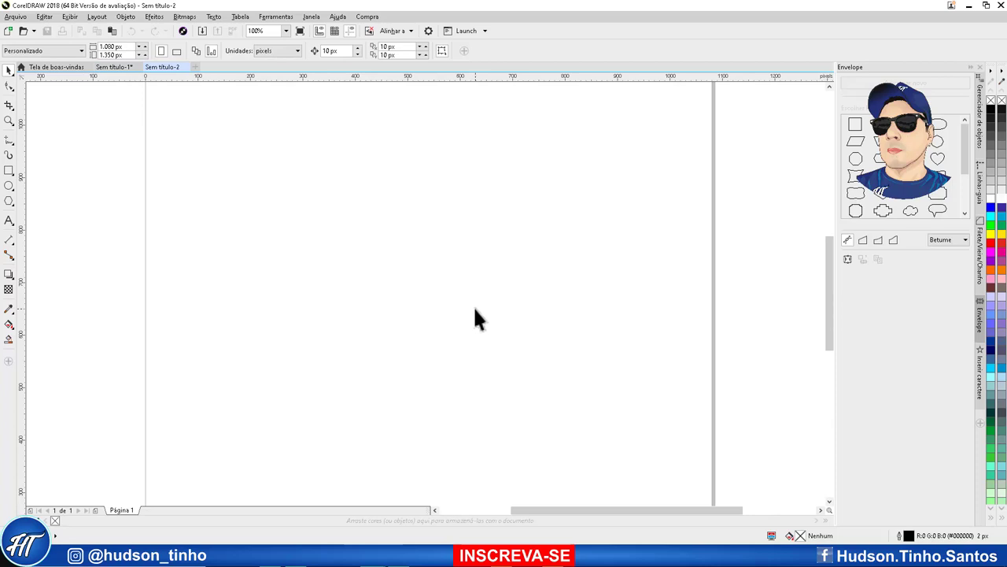
{"action": "key", "text": "shift+F4"}
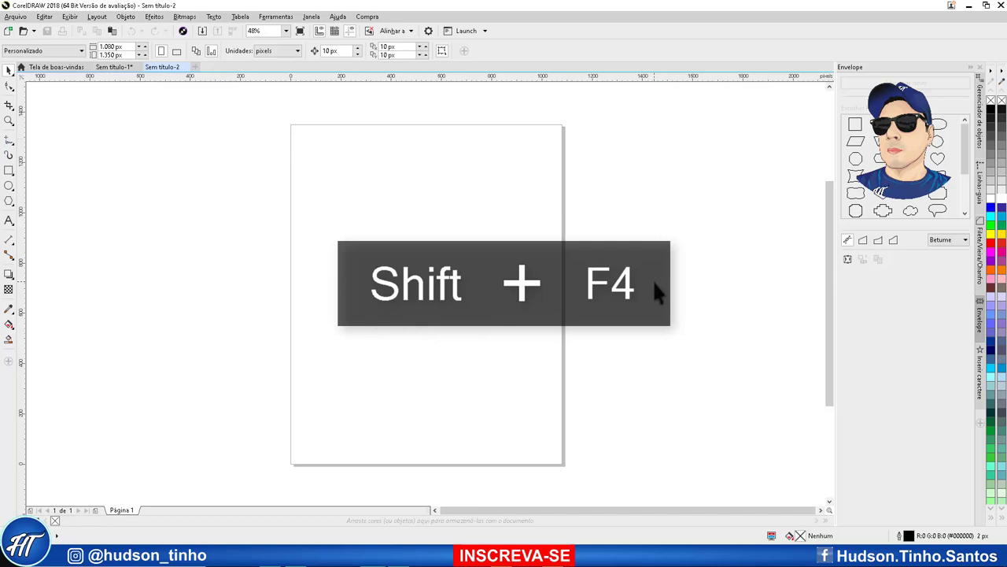
Step: Draw a straight vertical line about 1307 px long near the page's left edge with the Pen tool
{"action": "left_click", "coordinate": [9, 144]}
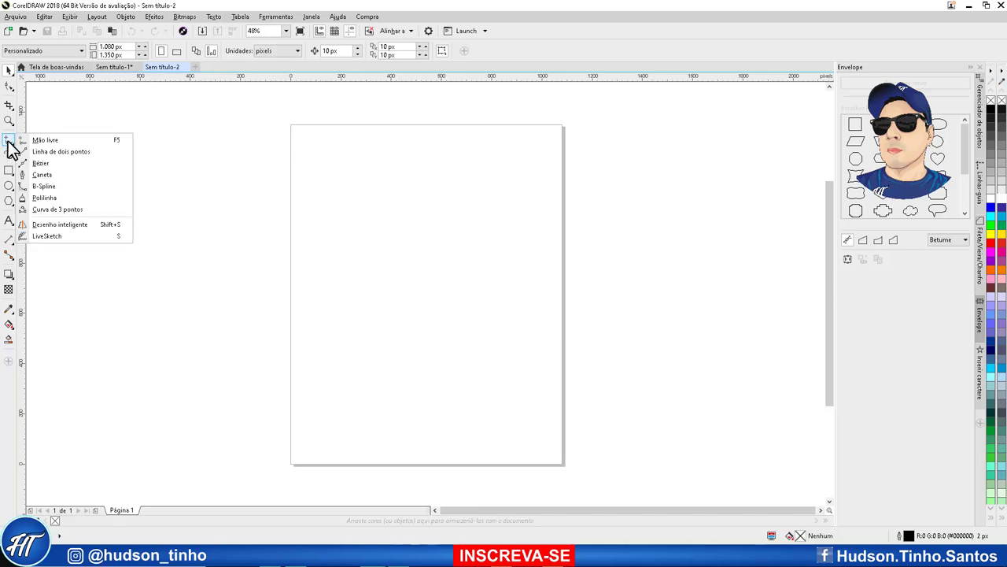
{"action": "left_click", "coordinate": [38, 175]}
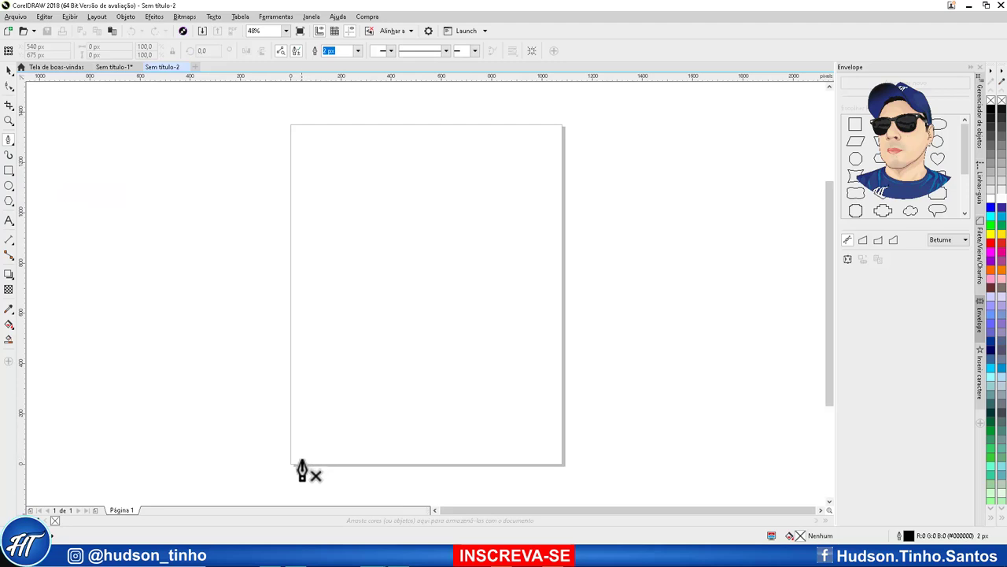
{"action": "left_click", "coordinate": [302, 128]}
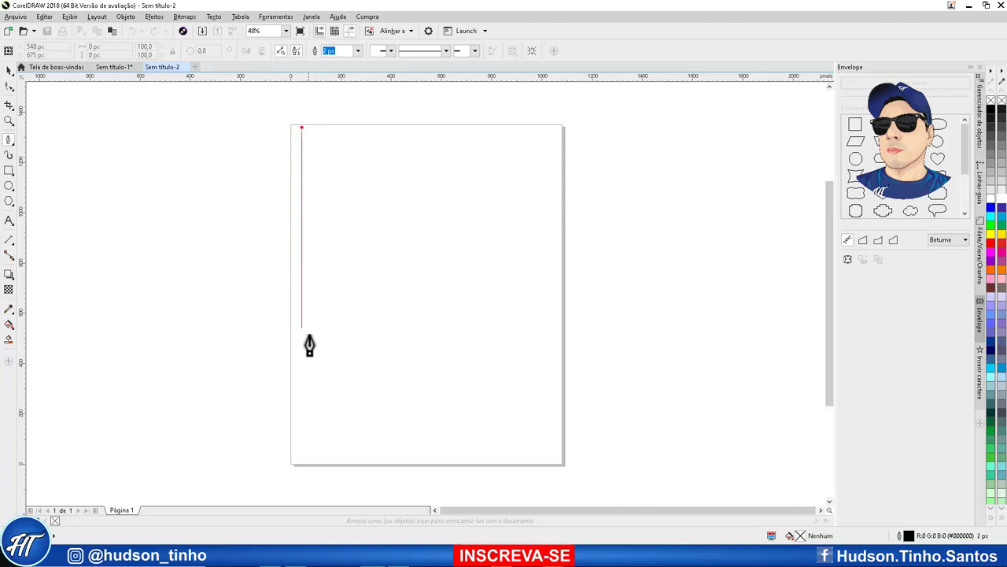
{"action": "left_click", "coordinate": [302, 459]}
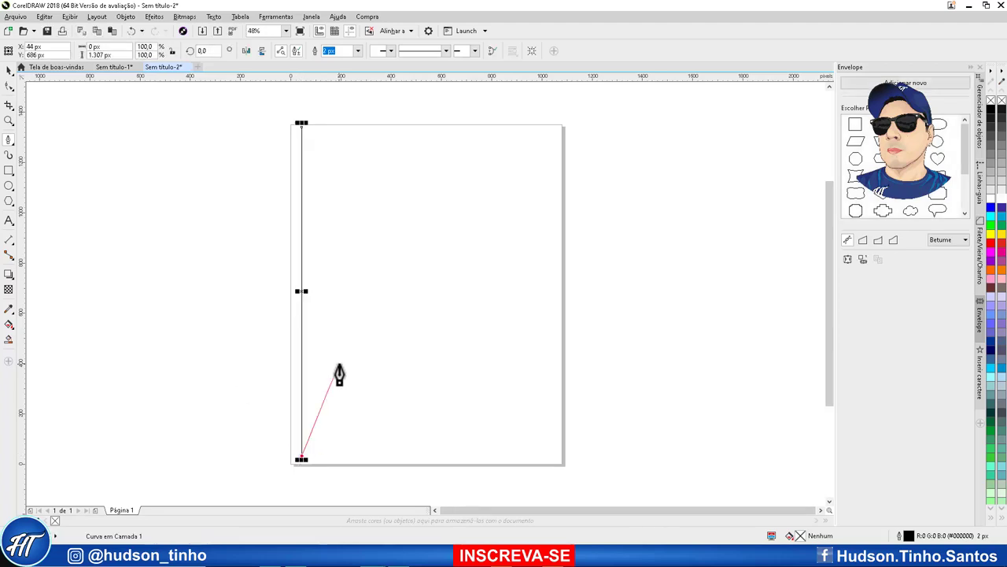
{"action": "key", "text": "Return"}
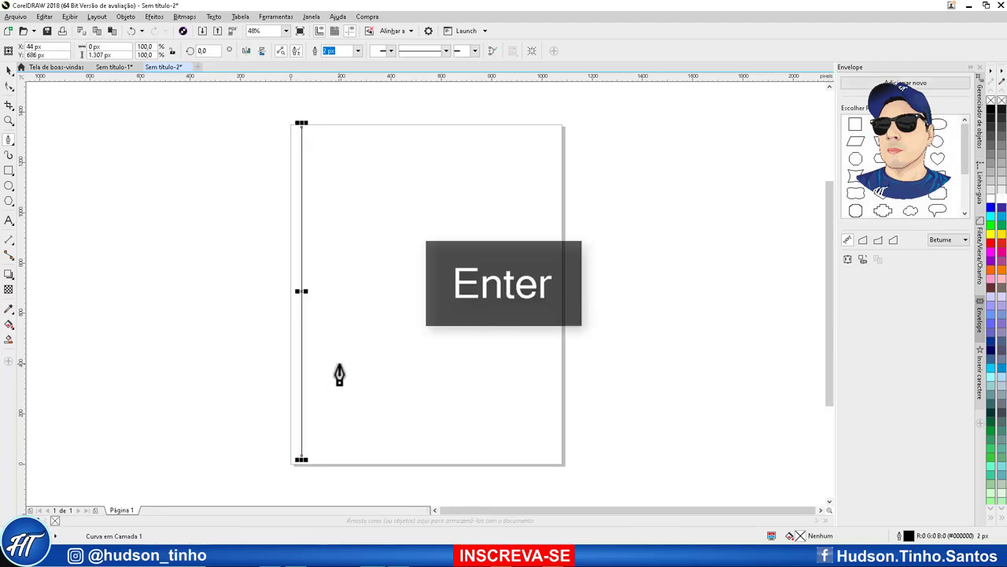
Step: Subdivide the vertical line by repeatedly adding nodes between all its nodes until it has 17, then deselect it
{"action": "left_click", "coordinate": [10, 88]}
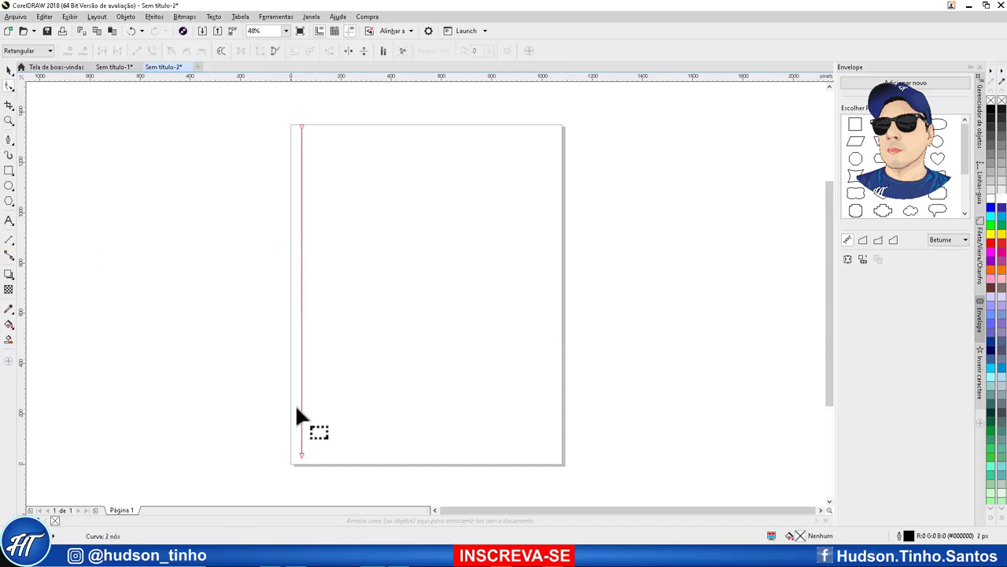
{"action": "left_click", "coordinate": [300, 124]}
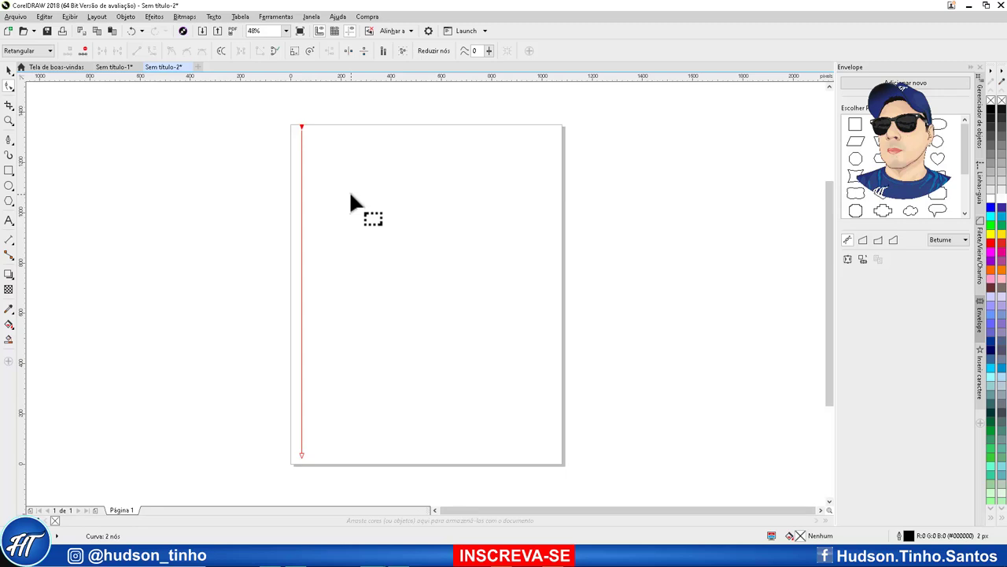
{"action": "key", "text": "ctrl+a"}
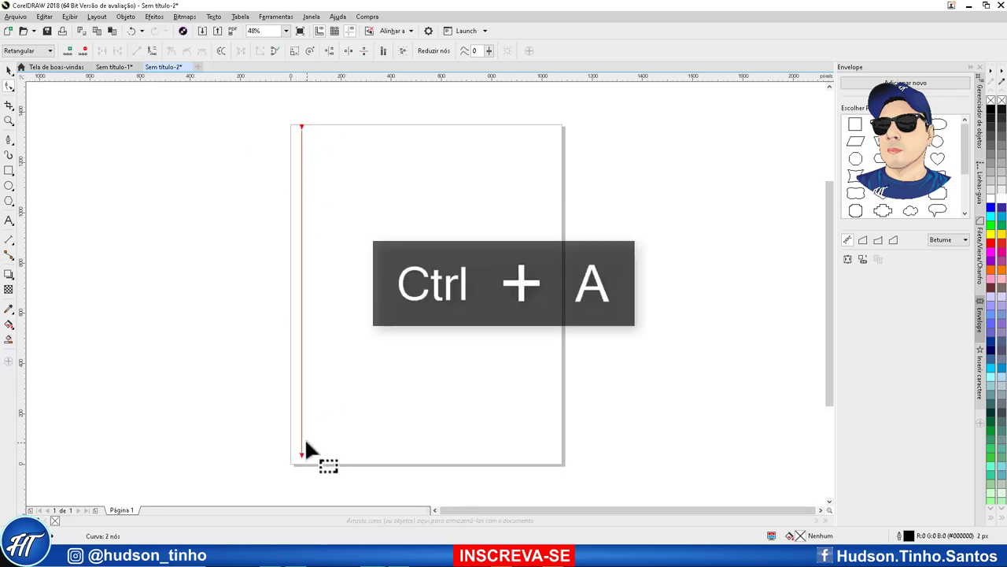
{"action": "left_click", "coordinate": [69, 54]}
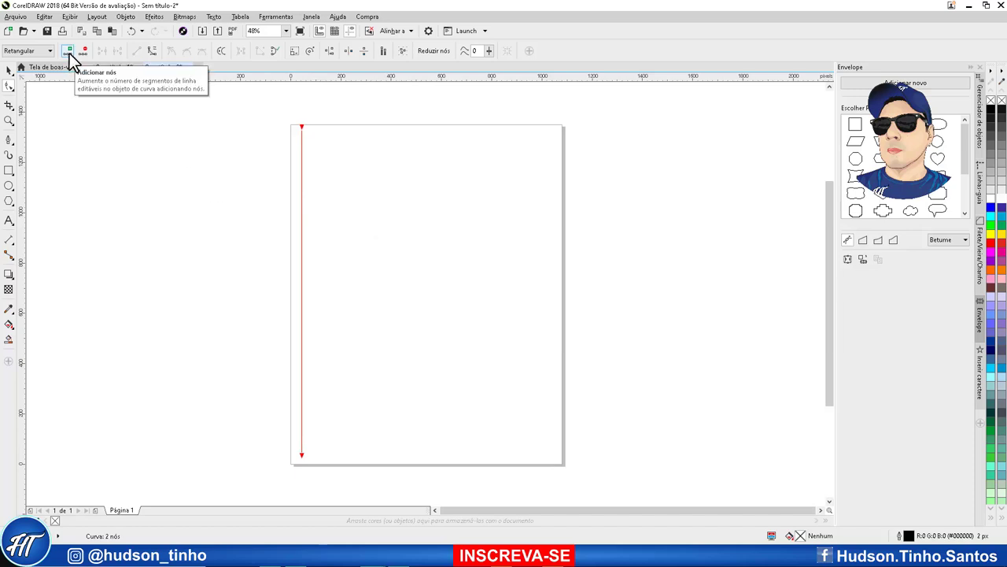
{"action": "left_click", "coordinate": [68, 53]}
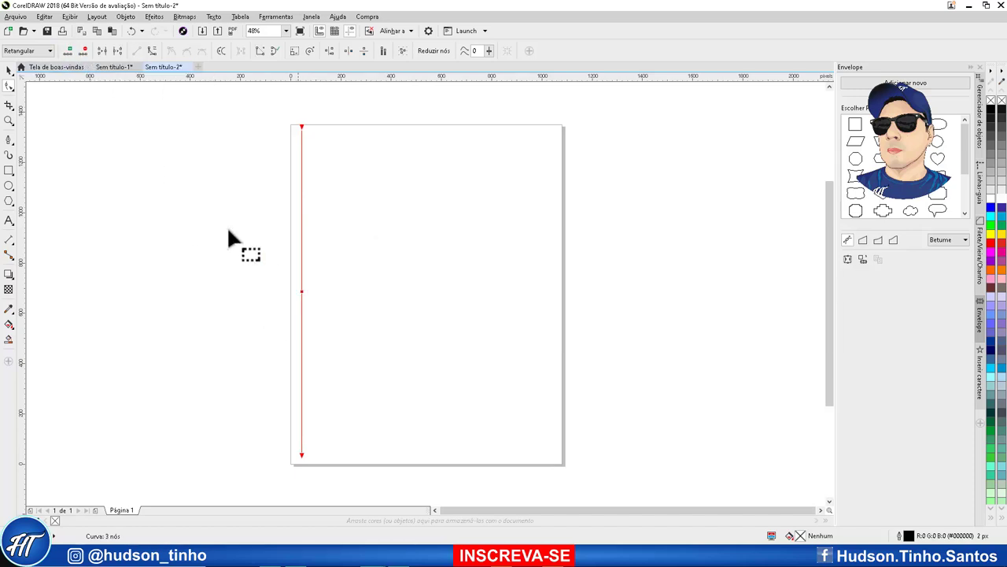
{"action": "left_click", "coordinate": [71, 53]}
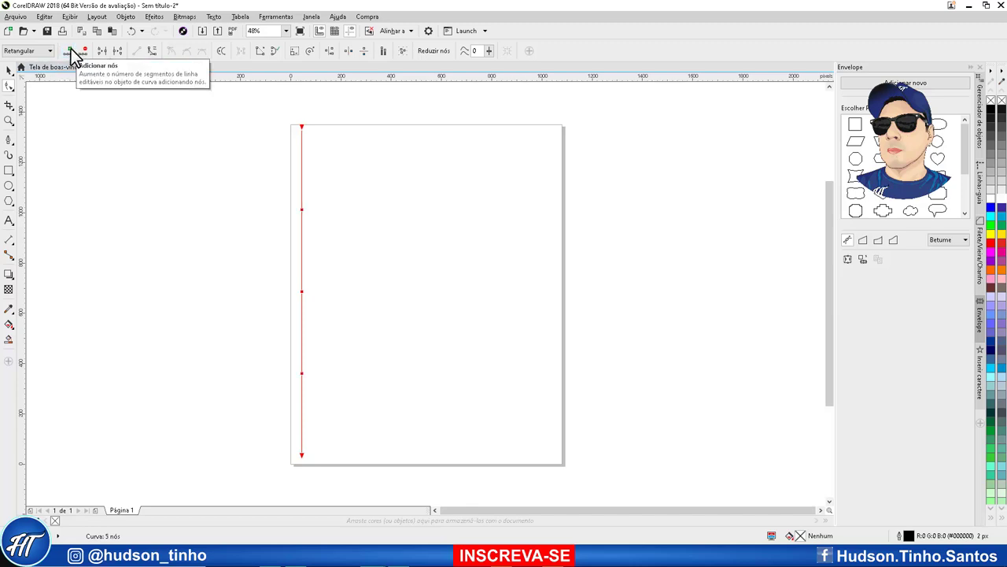
{"action": "left_click", "coordinate": [71, 53]}
{"action": "left_click", "coordinate": [71, 54]}
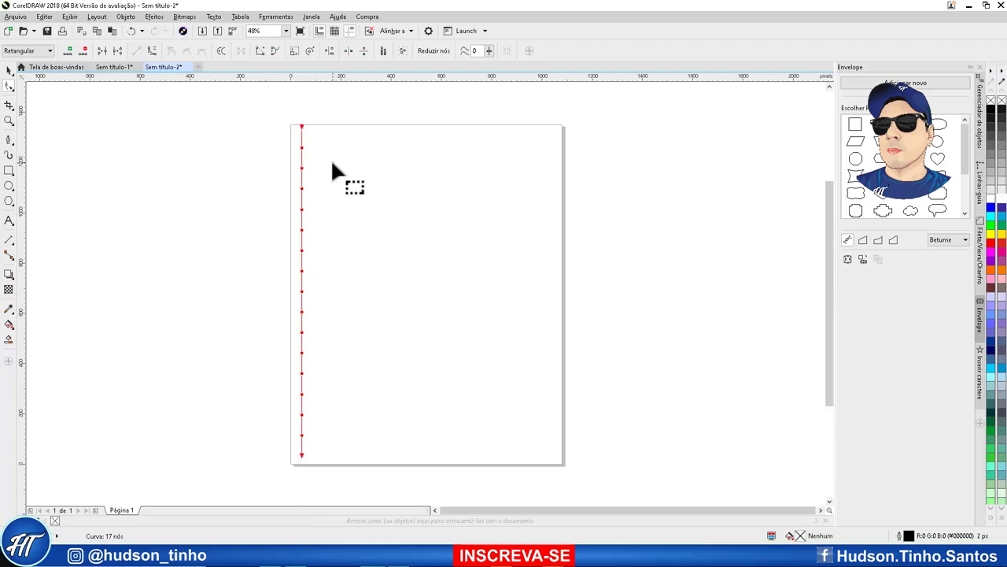
{"action": "left_click", "coordinate": [8, 73]}
{"action": "left_click", "coordinate": [241, 124]}
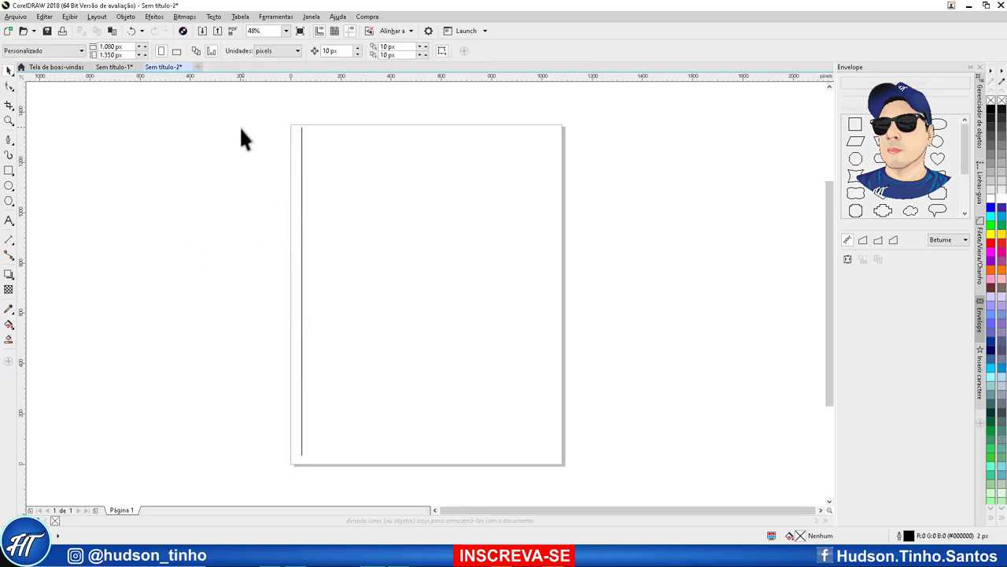
Step: Shift every second node of the vertical line, starting just below its upper end, about 52 px right to form a zigzag
{"action": "left_click", "coordinate": [10, 87]}
{"action": "left_click", "coordinate": [301, 134]}
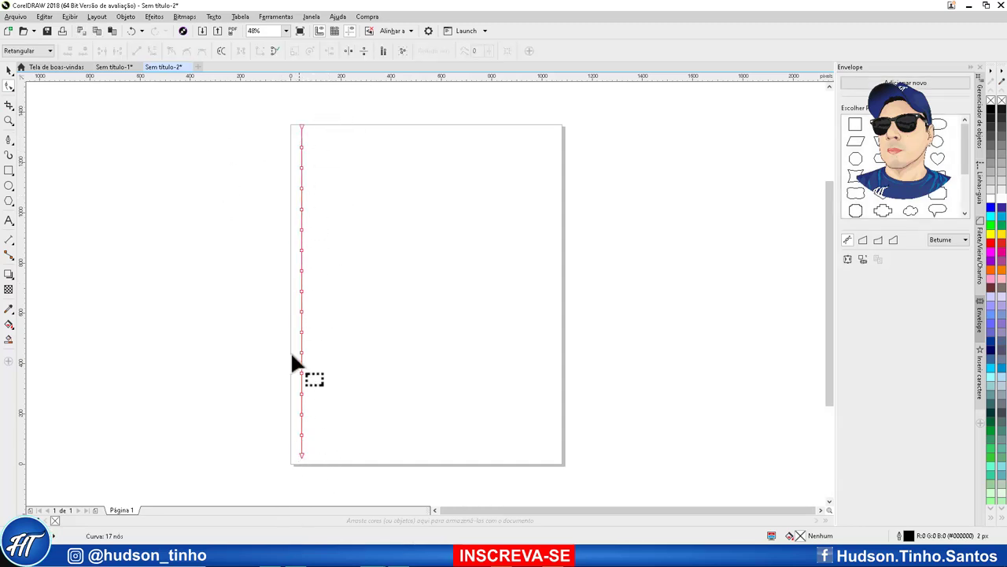
{"action": "left_click", "coordinate": [302, 147]}
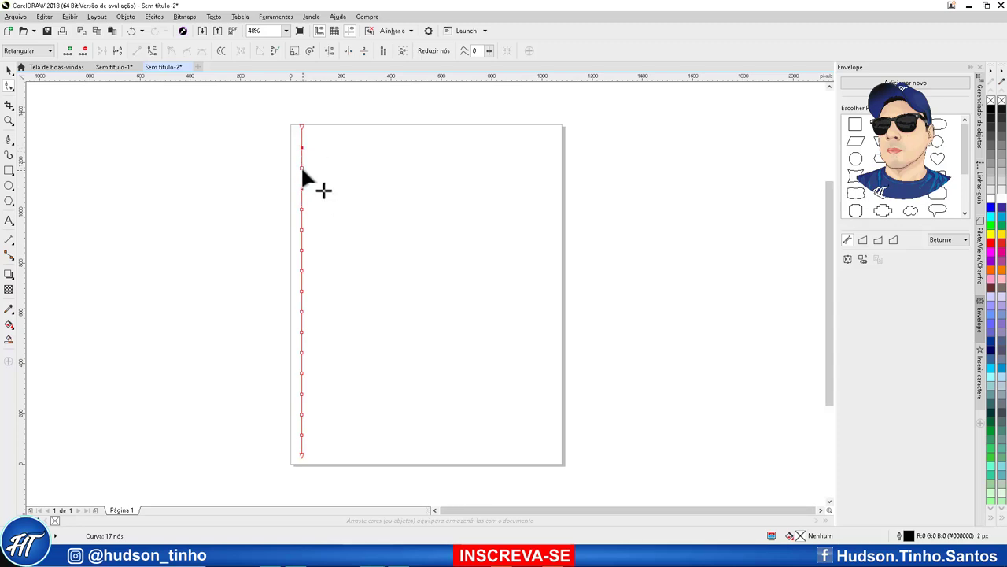
{"action": "left_click", "coordinate": [302, 229], "text": "shift"}
{"action": "left_click", "coordinate": [302, 270], "text": "shift"}
{"action": "left_click", "coordinate": [301, 311], "text": "shift"}
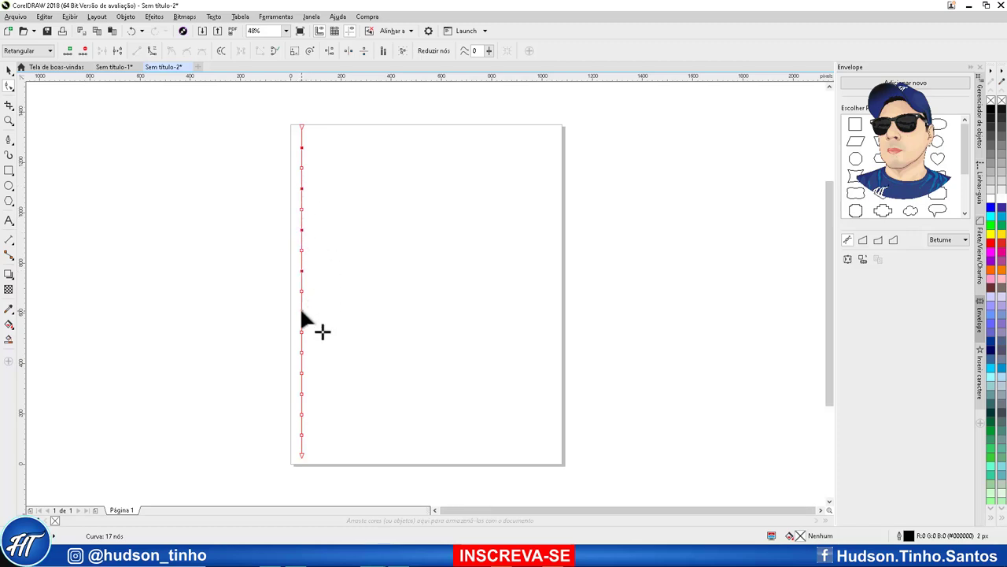
{"action": "left_click", "coordinate": [302, 353], "text": "shift"}
{"action": "left_click", "coordinate": [301, 393], "text": "shift"}
{"action": "left_click", "coordinate": [301, 434], "text": "shift"}
{"action": "left_click_drag", "start_coordinate": [304, 311], "coordinate": [315, 314]}
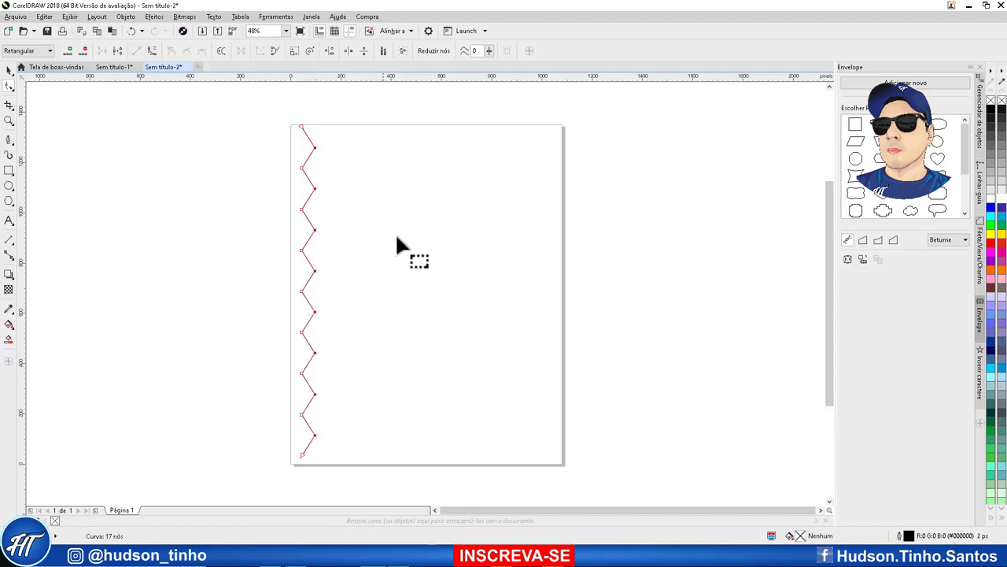
Step: Set the zigzag line's outline width to 5 px
{"action": "left_click", "coordinate": [11, 72]}
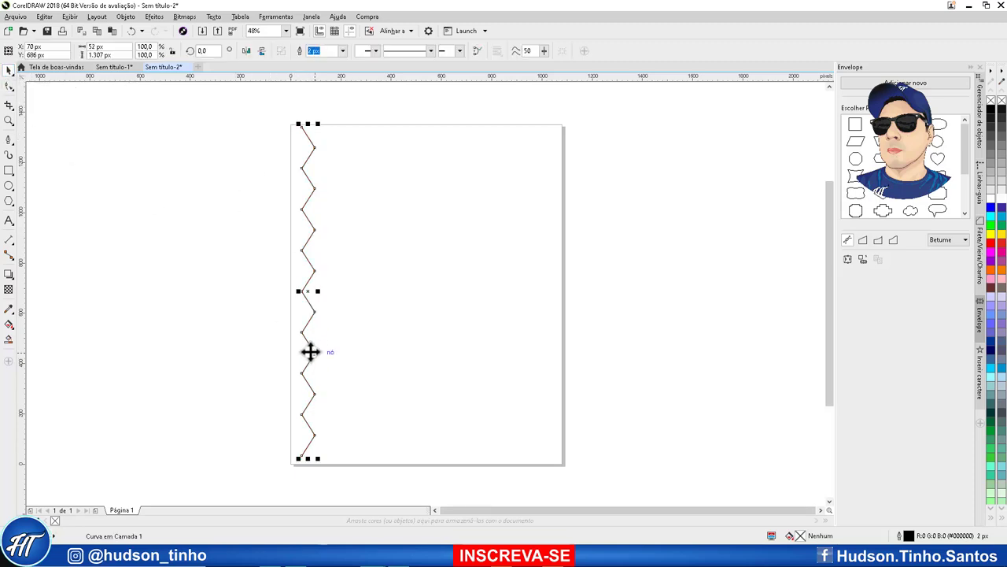
{"action": "key", "text": "F12"}
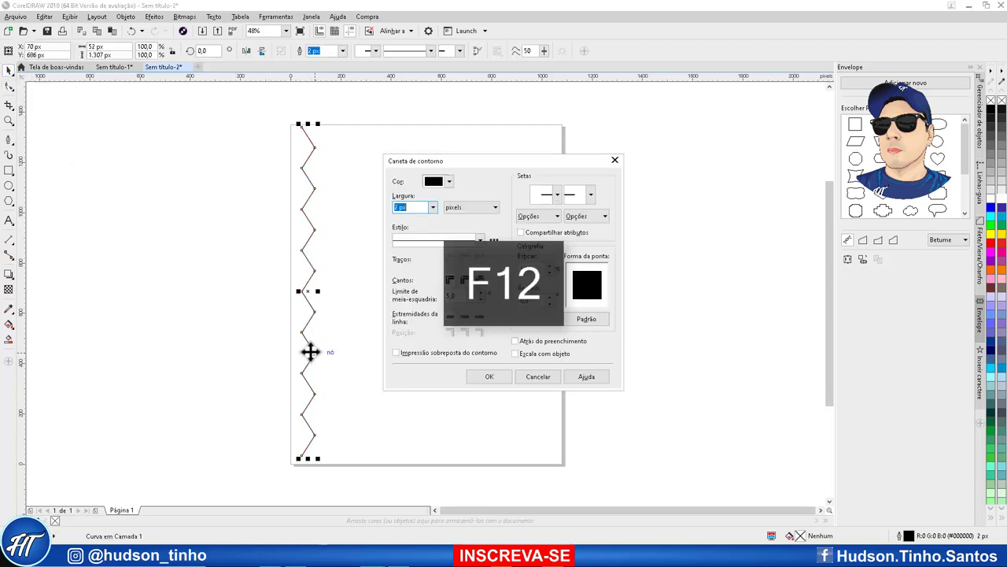
{"action": "left_click", "coordinate": [432, 207]}
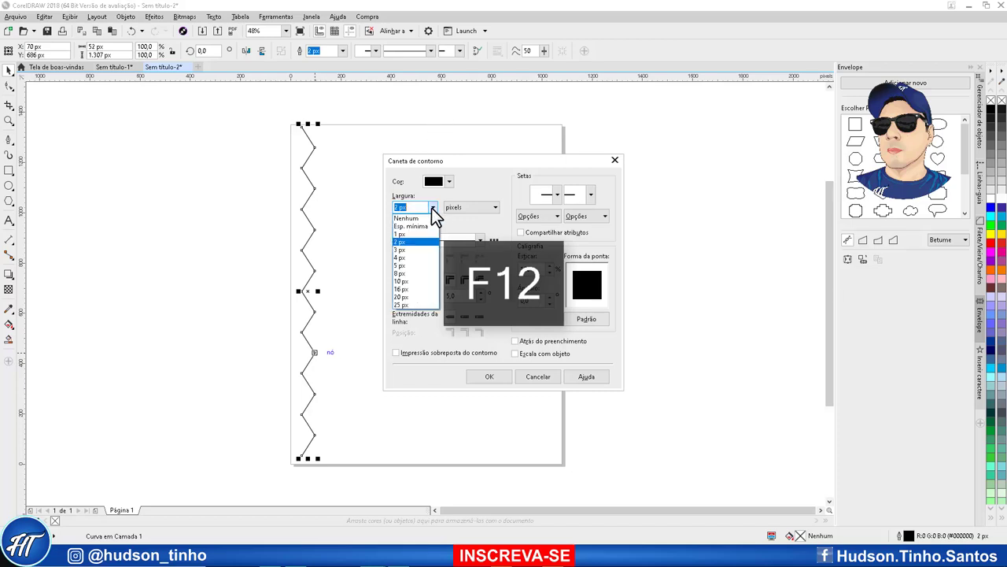
{"action": "left_click", "coordinate": [414, 268]}
{"action": "left_click", "coordinate": [489, 376]}
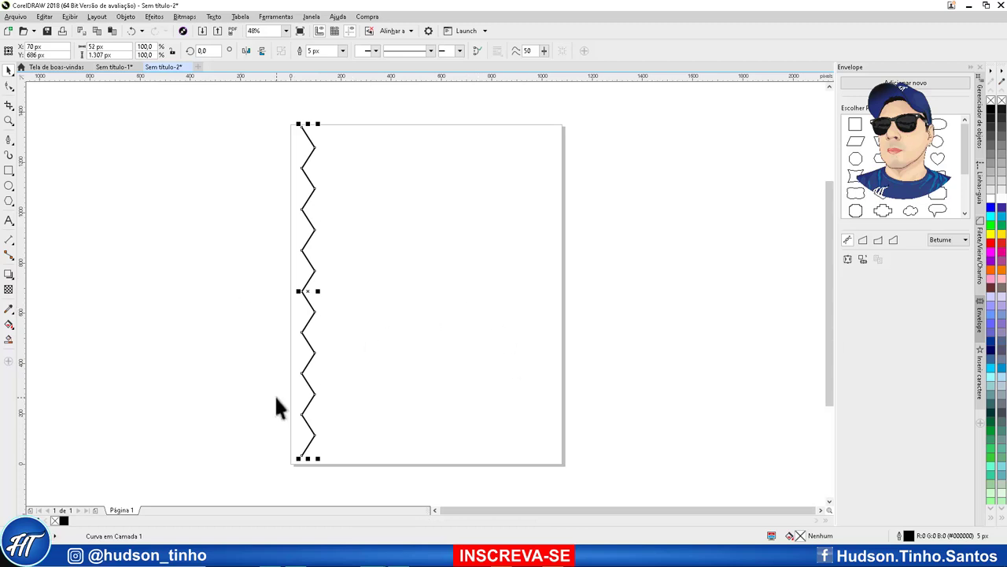
Step: Set the zigzag line's outline width to 8 px and keep the line selected
{"action": "key", "text": "F12"}
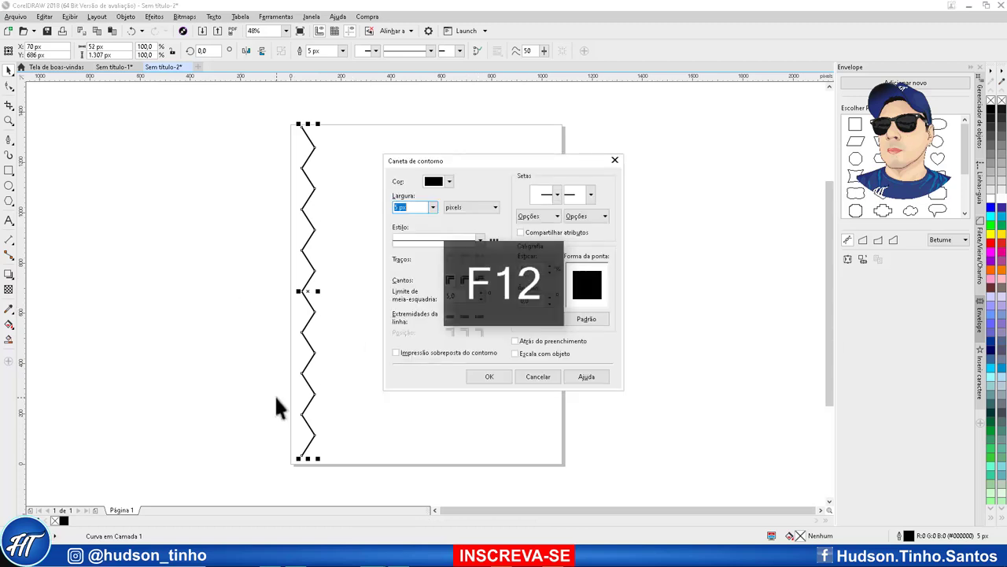
{"action": "left_click", "coordinate": [434, 208]}
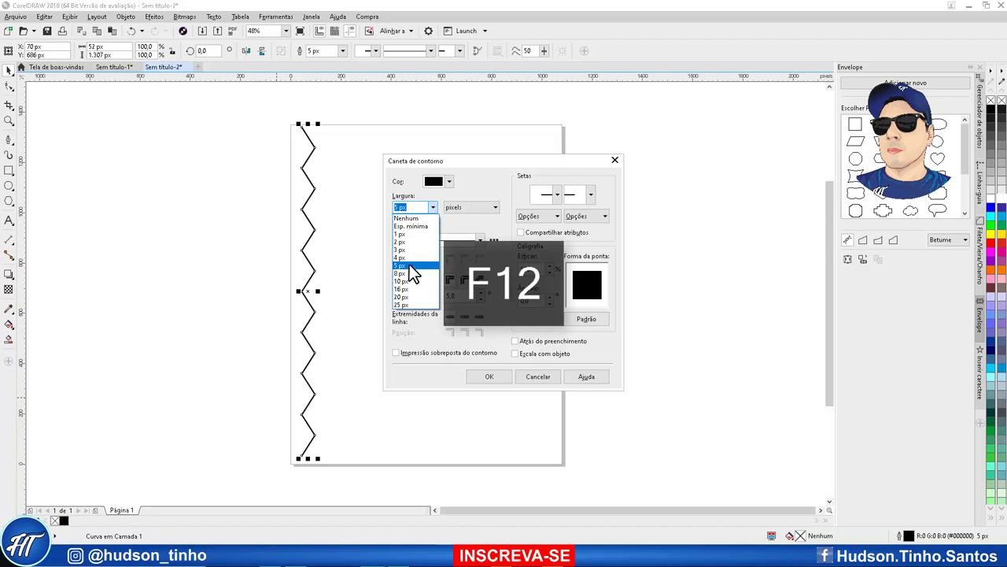
{"action": "left_click", "coordinate": [410, 273]}
{"action": "left_click", "coordinate": [496, 377]}
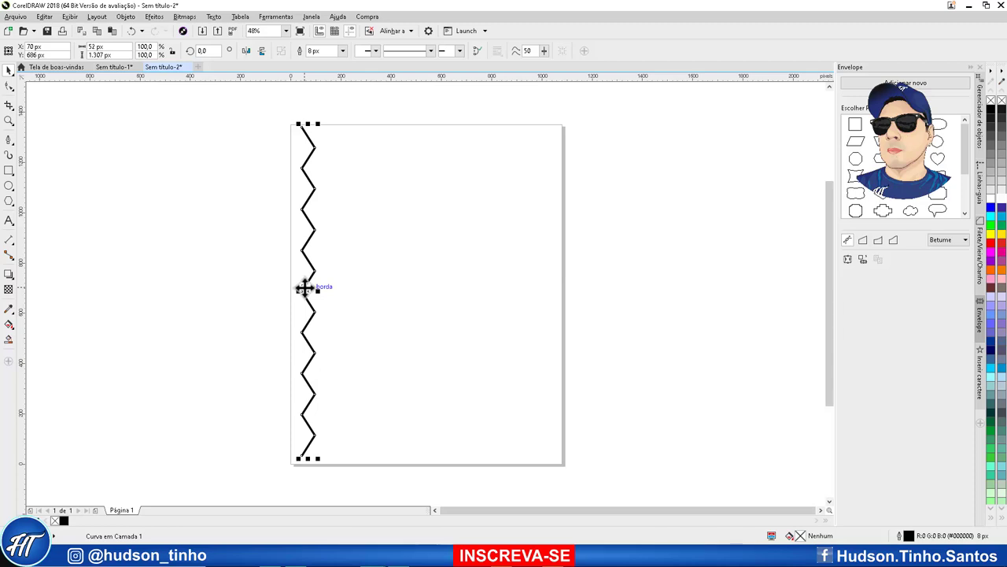
{"action": "left_click", "coordinate": [275, 248]}
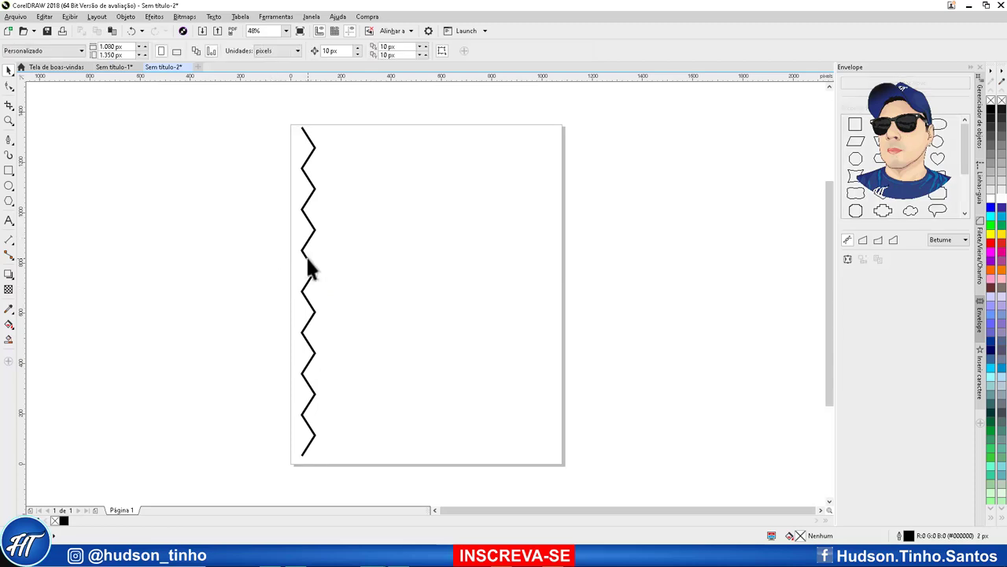
{"action": "left_click", "coordinate": [310, 269]}
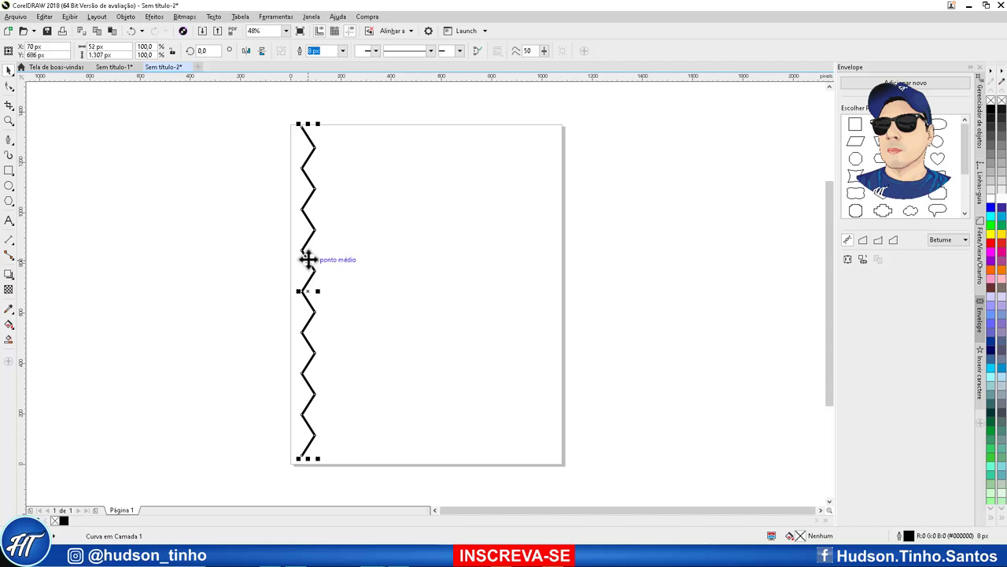
Step: Place a copy of the zigzag line 26 px to the right of the original
{"action": "mouse_move", "coordinate": [308, 259]}
{"action": "left_mouse_down"}
{"action": "mouse_move", "coordinate": [318, 270]}
{"action": "mouse_move", "coordinate": [315, 262]}
{"action": "left_mouse_up"}
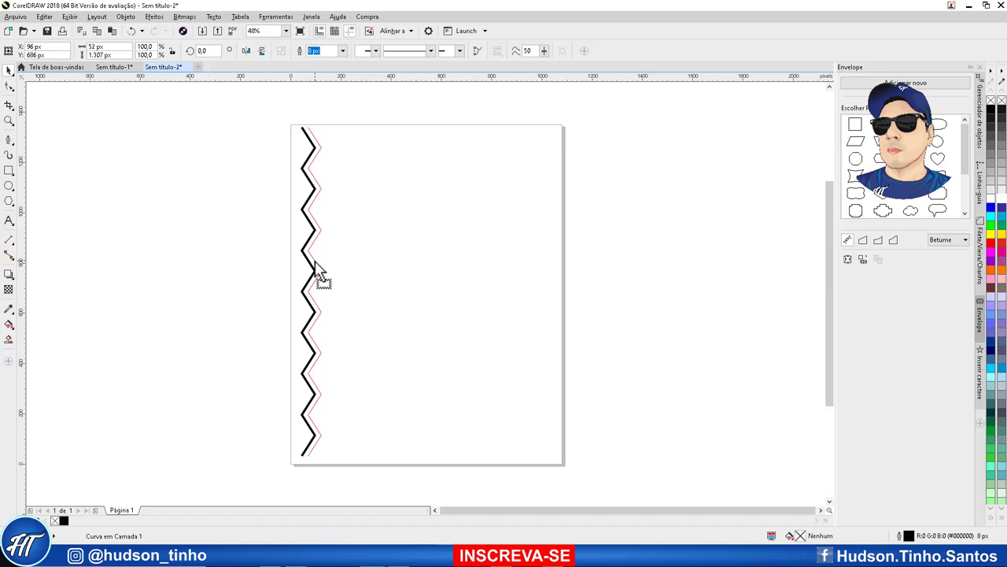
{"action": "left_click_drag", "start_coordinate": [315, 262], "coordinate": [316, 267]}
{"action": "right_click", "coordinate": [317, 267]}
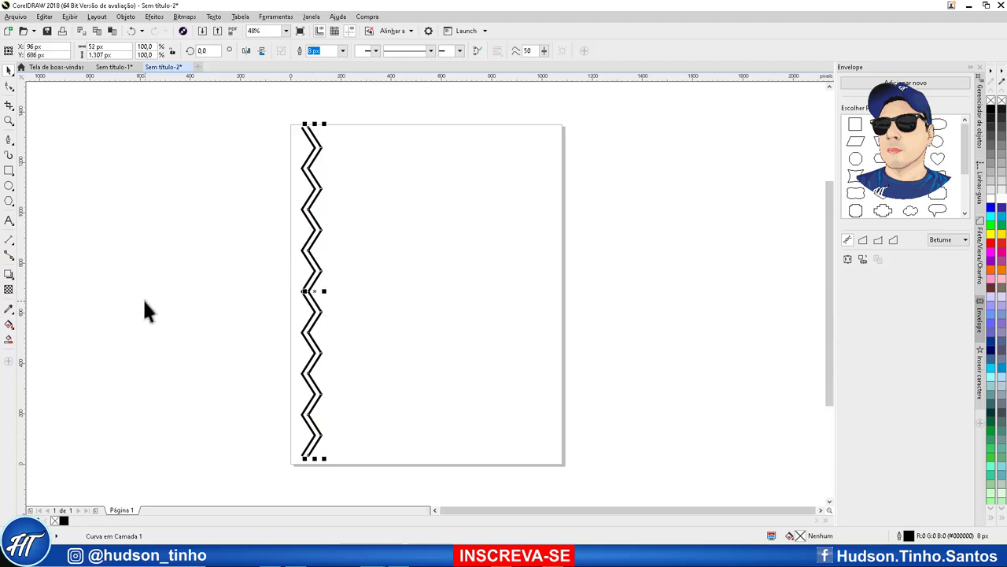
Step: Repeat the zigzag duplicate at the same spacing until 42 lines extend past the page's right edge
{"action": "key", "text": "ctrl+d"}
{"action": "key", "text": "ctrl+d"}
{"action": "key", "text": "ctrl+d"}
{"action": "key", "text": "ctrl+d"}
{"action": "key", "text": "ctrl+d"}
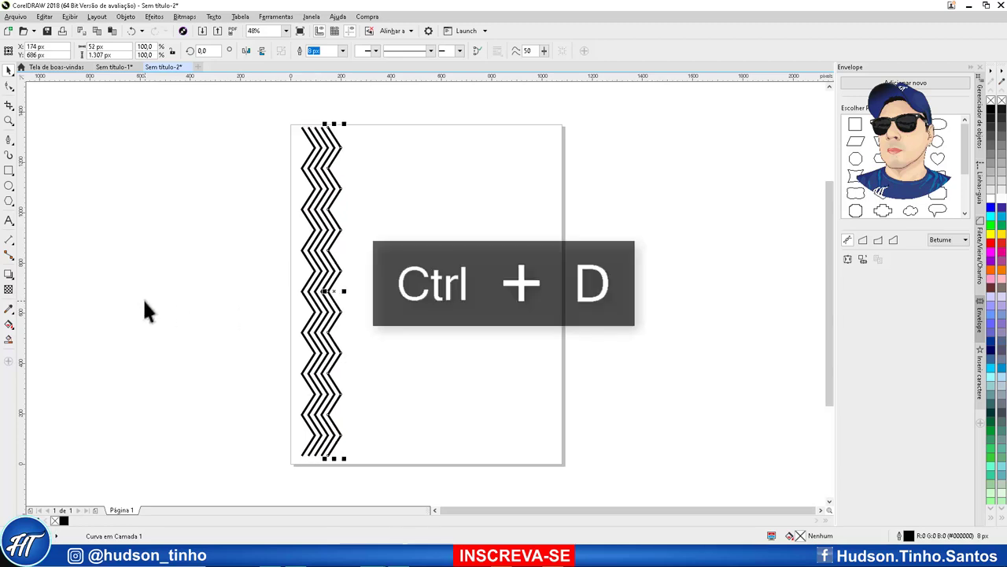
{"action": "key", "text": "ctrl+d"}
{"action": "key", "text": "ctrl+d"}
{"action": "key", "text": "ctrl+d"}
{"action": "key", "text": "ctrl+d"}
{"action": "key", "text": "ctrl+d"}
{"action": "key", "text": "ctrl+d"}
{"action": "key", "text": "ctrl+d"}
{"action": "key", "text": "ctrl+d"}
{"action": "key", "text": "ctrl+d"}
{"action": "key", "text": "ctrl+d"}
{"action": "key", "text": "ctrl+d"}
{"action": "key", "text": "ctrl+d"}
{"action": "key", "text": "ctrl+d"}
{"action": "key", "text": "ctrl+d"}
{"action": "key", "text": "ctrl+d"}
{"action": "key", "text": "ctrl+d"}
{"action": "key", "text": "ctrl+d"}
{"action": "key", "text": "ctrl+d"}
{"action": "key", "text": "ctrl+d"}
{"action": "key", "text": "ctrl+d"}
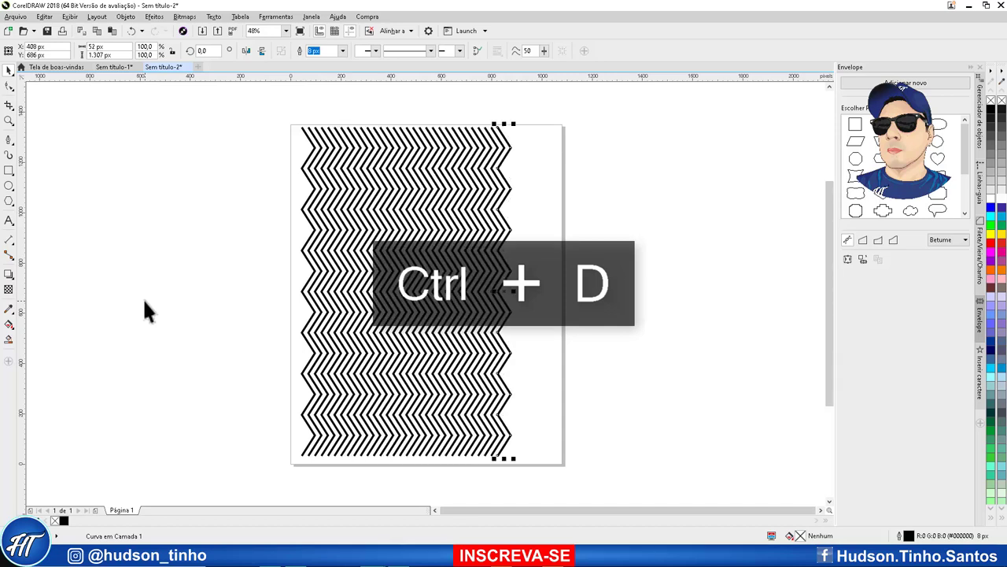
{"action": "key", "text": "ctrl+d"}
{"action": "key", "text": "ctrl+d"}
{"action": "key", "text": "ctrl+d"}
{"action": "key", "text": "ctrl+d"}
{"action": "key", "text": "ctrl+d"}
{"action": "key", "text": "ctrl+d"}
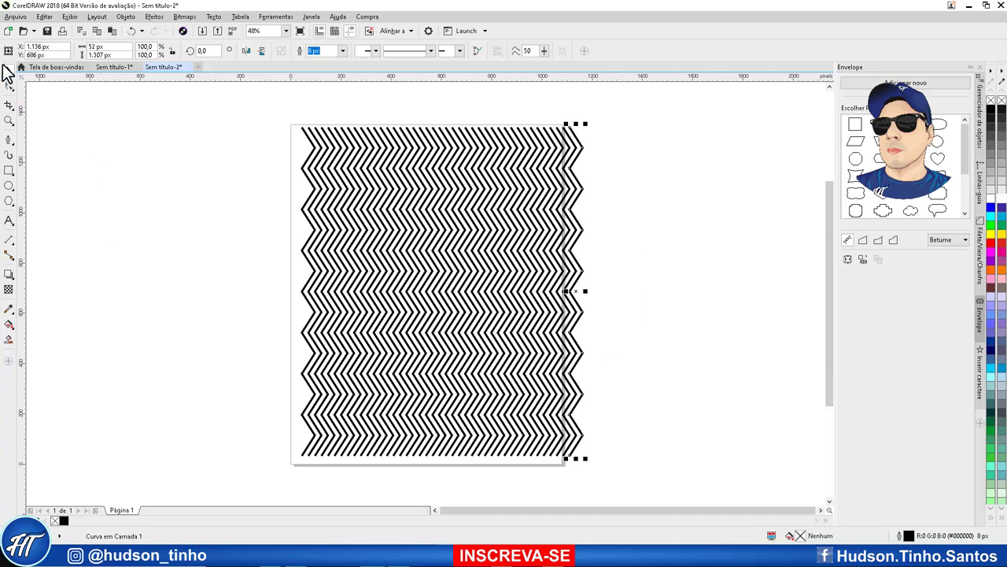
Step: Select all the zigzag lines and convert their outlines to objects
{"action": "left_click_drag", "start_coordinate": [221, 111], "coordinate": [632, 476]}
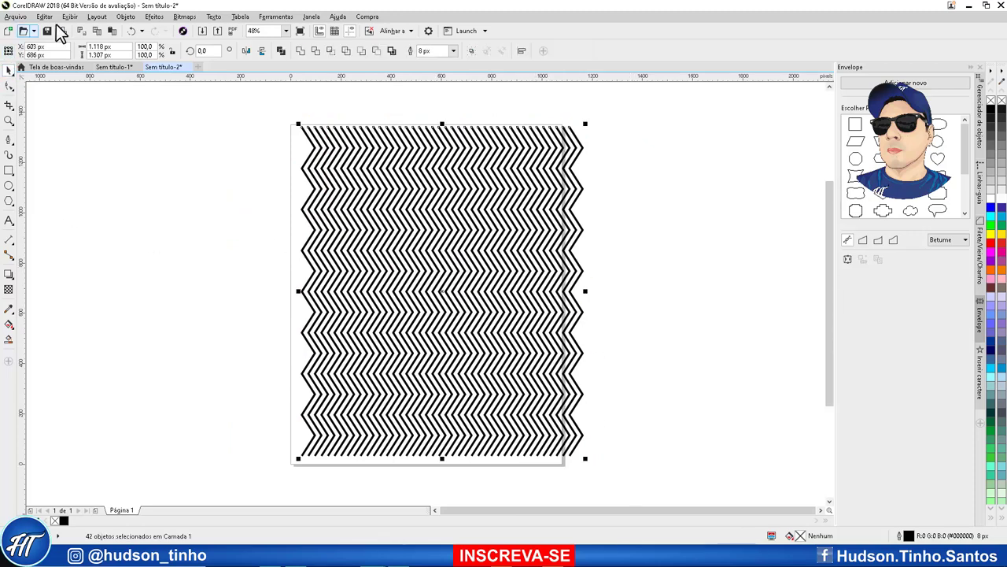
{"action": "left_click", "coordinate": [129, 18]}
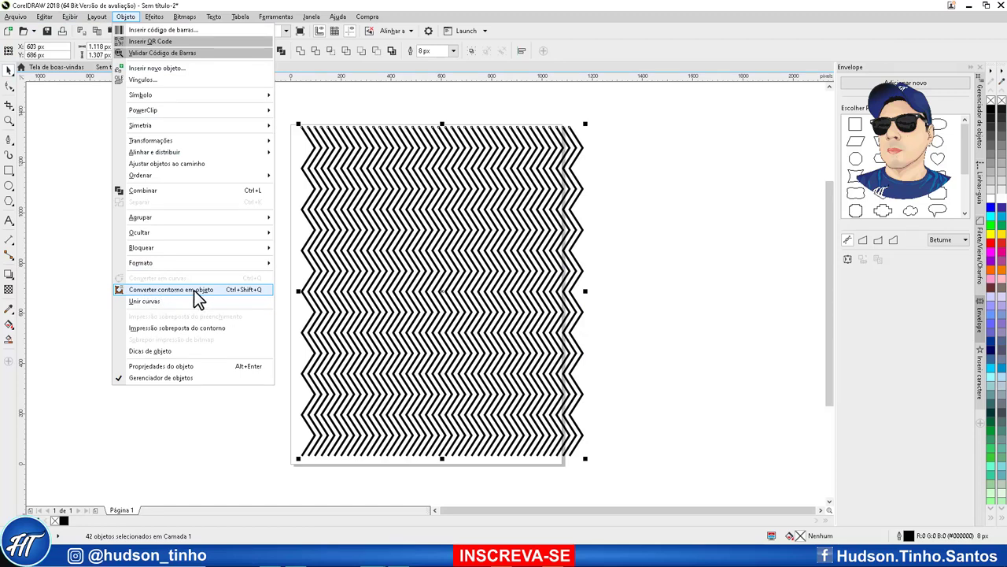
{"action": "left_click", "coordinate": [223, 290]}
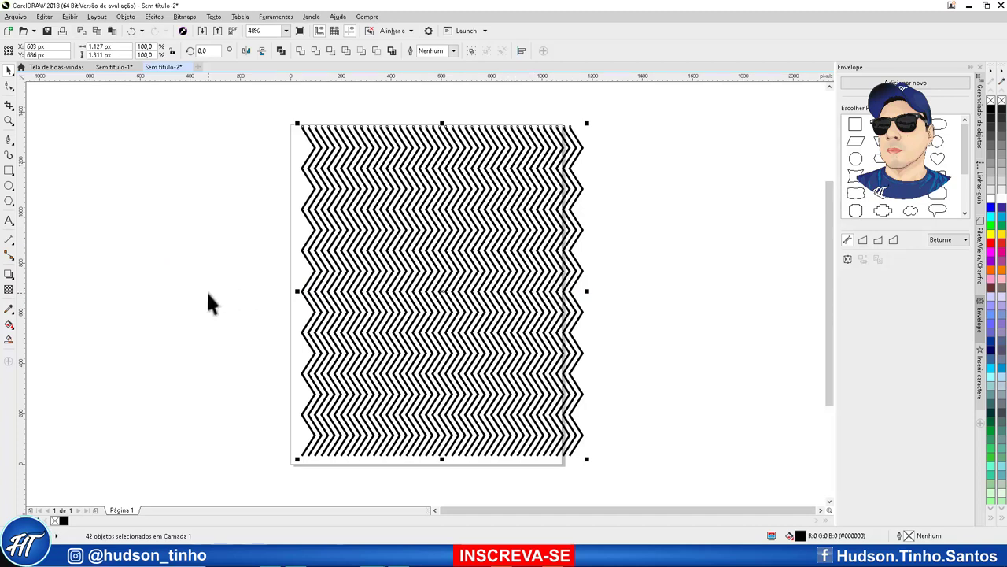
Step: Group all the zigzag lines and centre the group on the page
{"action": "key", "text": "c"}
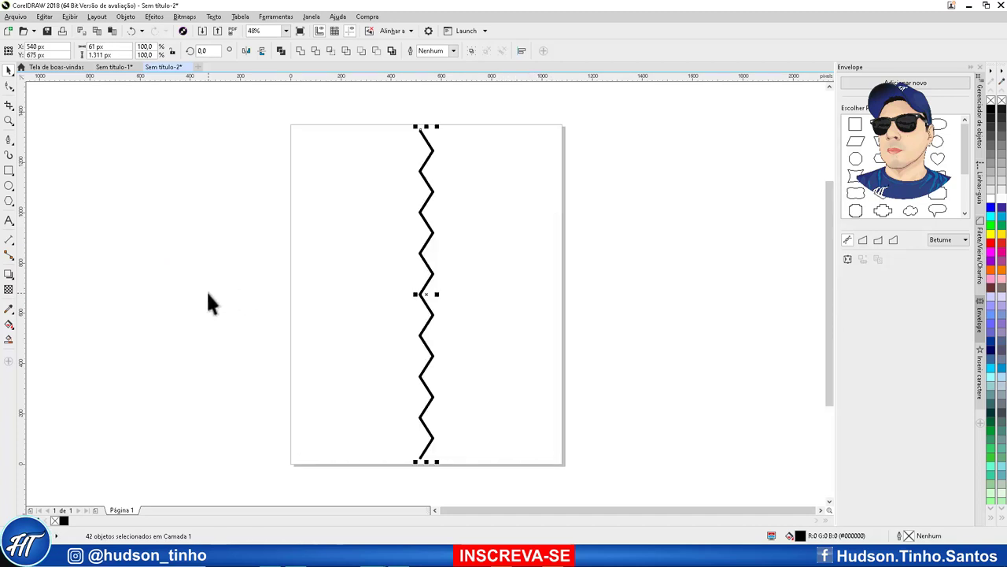
{"action": "key", "text": "ctrl+z"}
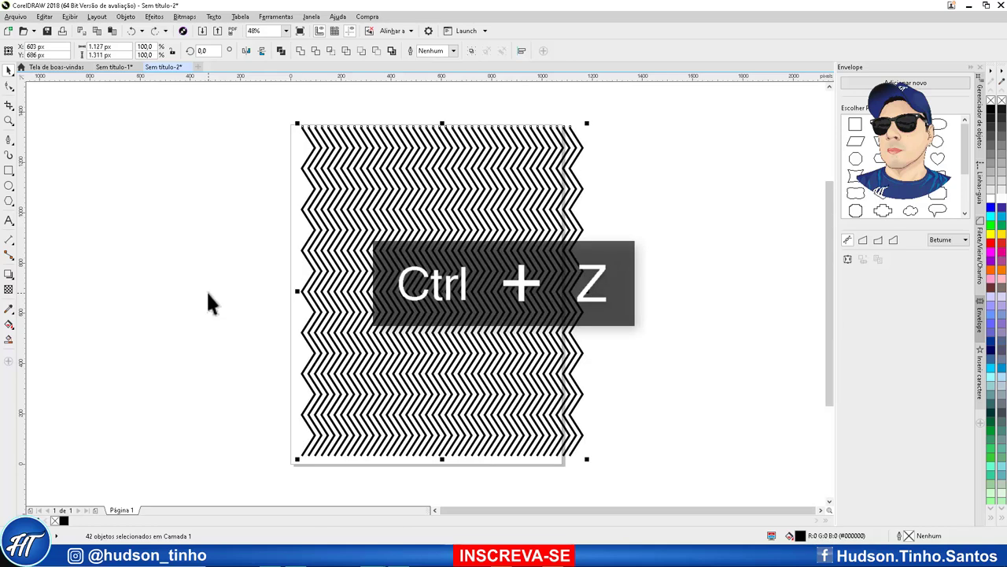
{"action": "key", "text": "ctrl+g"}
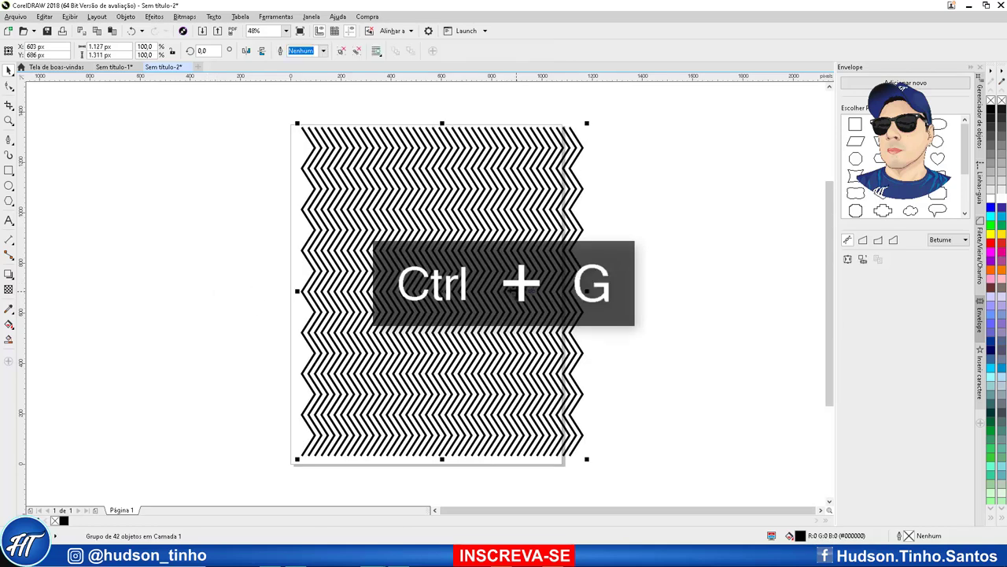
{"action": "left_click_drag", "start_coordinate": [524, 290], "coordinate": [508, 293]}
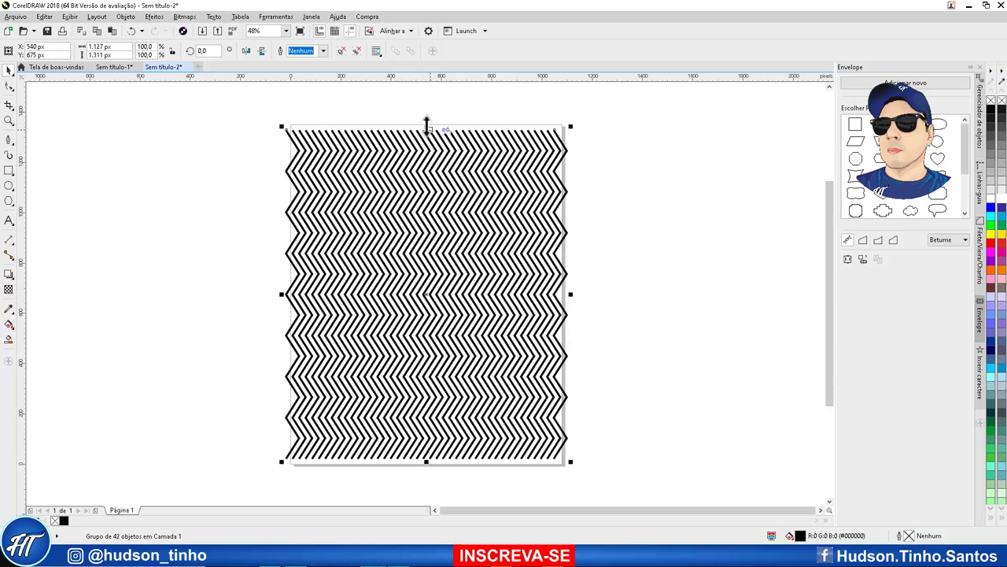
Step: Stretch the zigzag group on all four sides to about 1174 × 1364 px so it overlaps the page edges, then deselect it
{"action": "left_click_drag", "start_coordinate": [426, 125], "coordinate": [425, 119]}
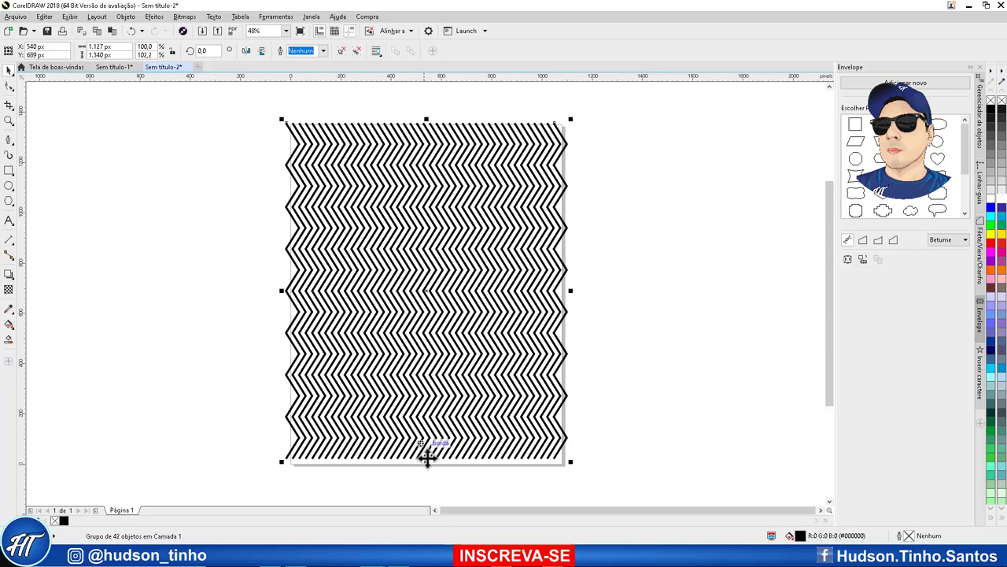
{"action": "left_click_drag", "start_coordinate": [425, 461], "coordinate": [427, 469]}
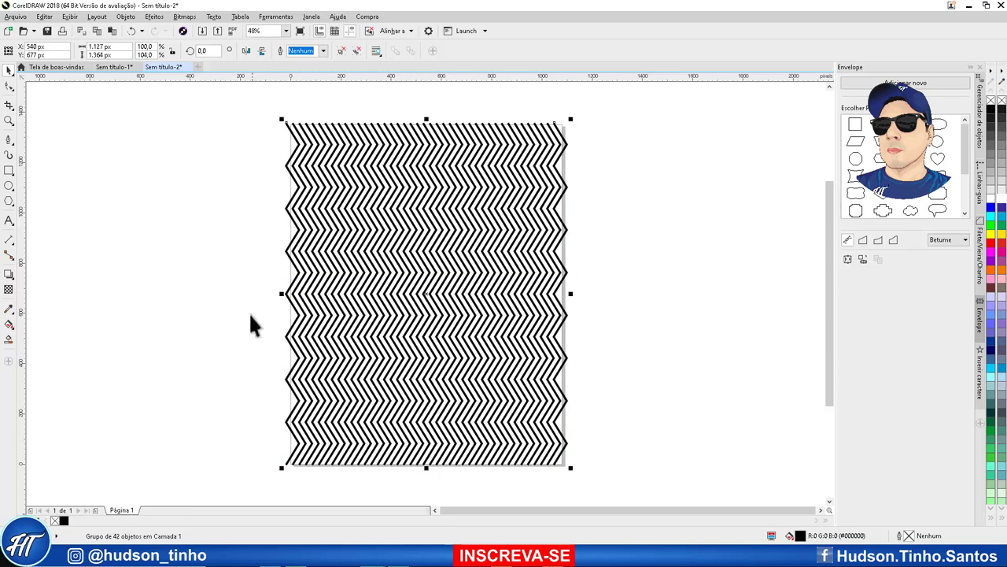
{"action": "left_click_drag", "start_coordinate": [280, 293], "coordinate": [275, 293]}
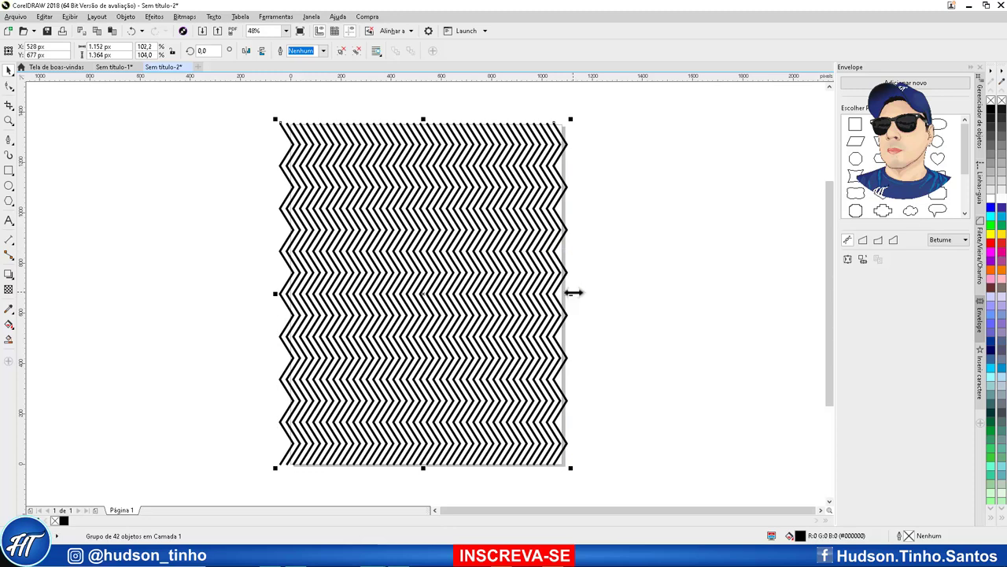
{"action": "left_click_drag", "start_coordinate": [571, 293], "coordinate": [576, 292]}
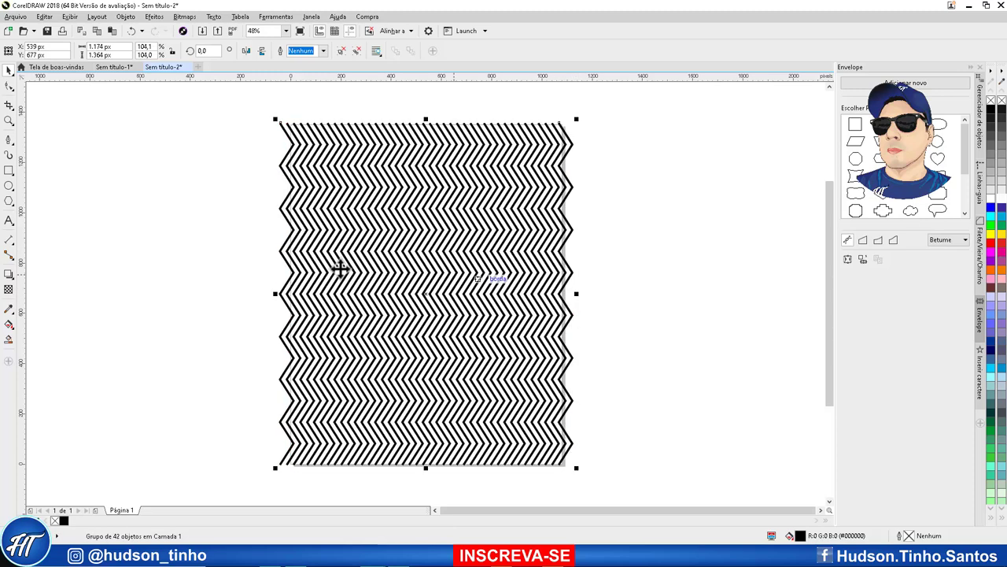
{"action": "left_click", "coordinate": [240, 135]}
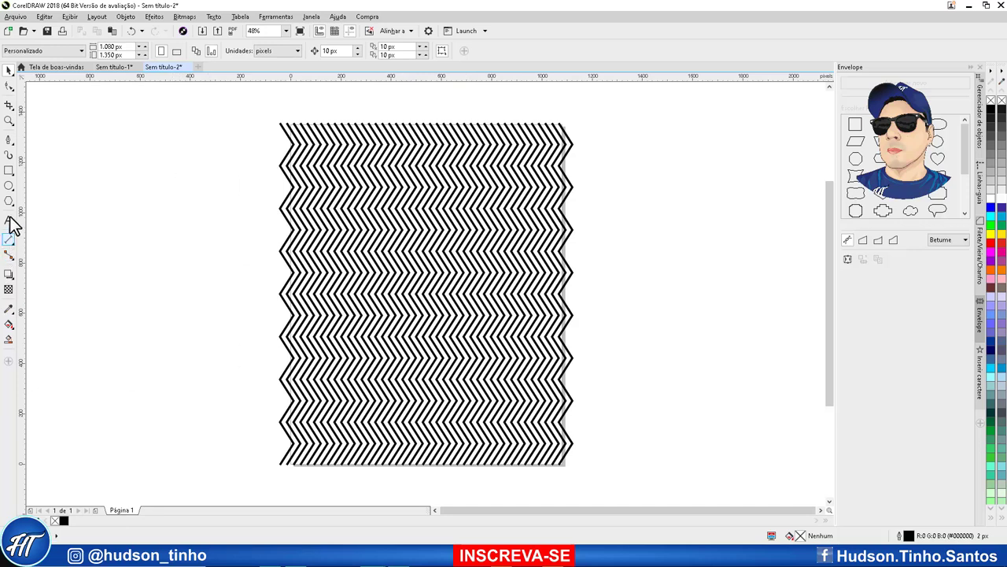
Step: Create a page-sized 1080 × 1350 px rectangle and fill it with black
{"action": "double_click", "coordinate": [9, 173]}
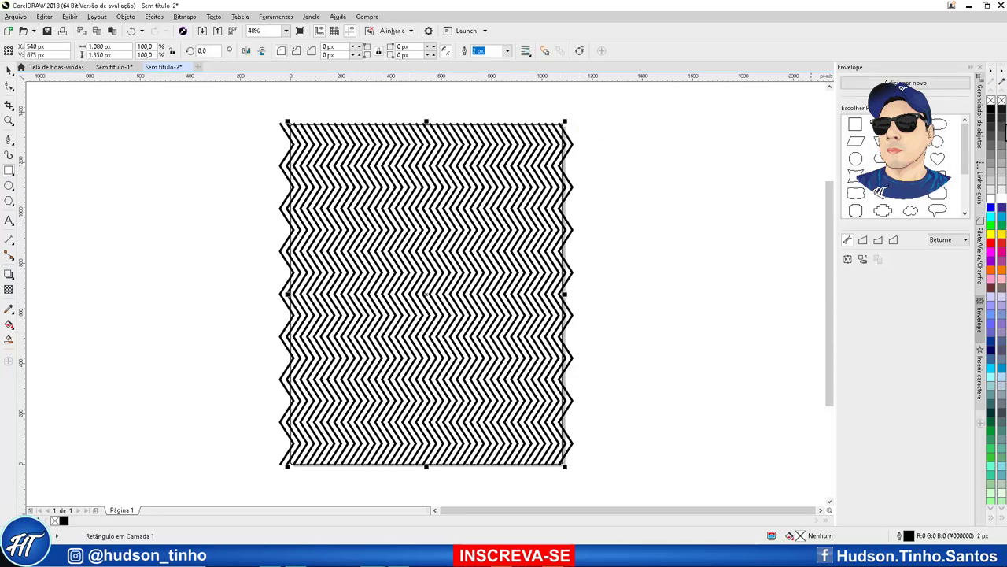
{"action": "left_click", "coordinate": [1000, 111]}
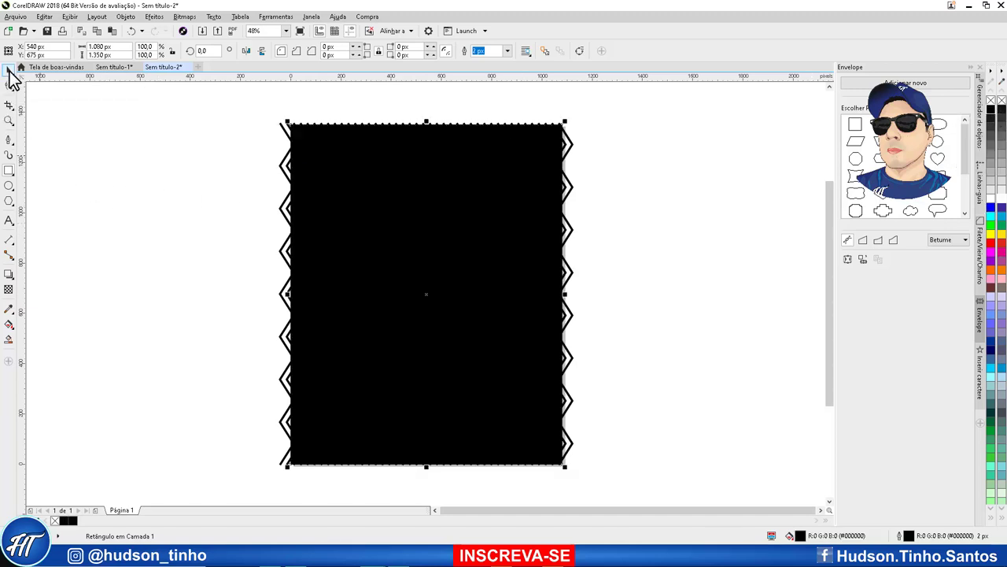
Step: Select the zigzag group behind the black rectangle and fill it with white
{"action": "left_click", "coordinate": [9, 70]}
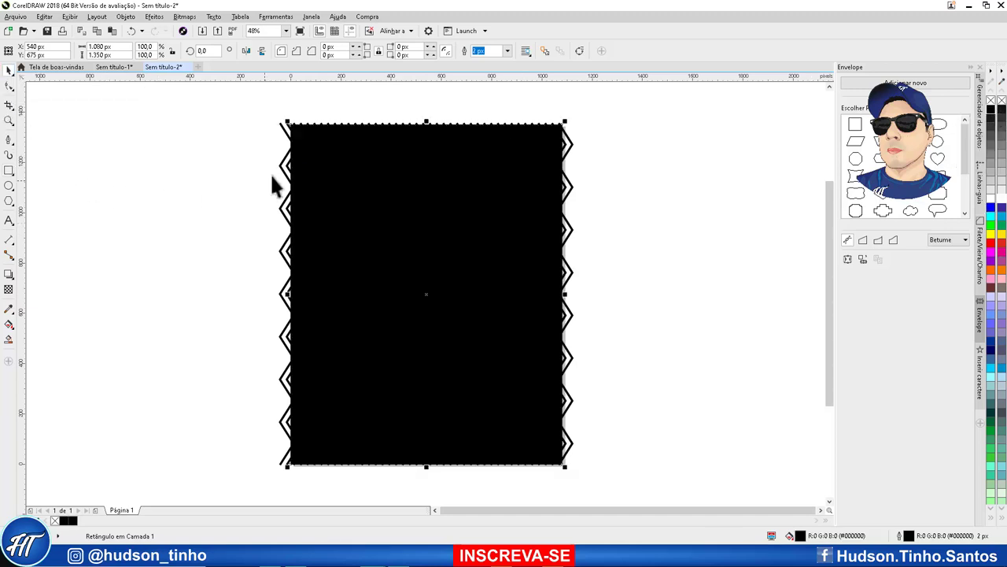
{"action": "left_click", "coordinate": [283, 292]}
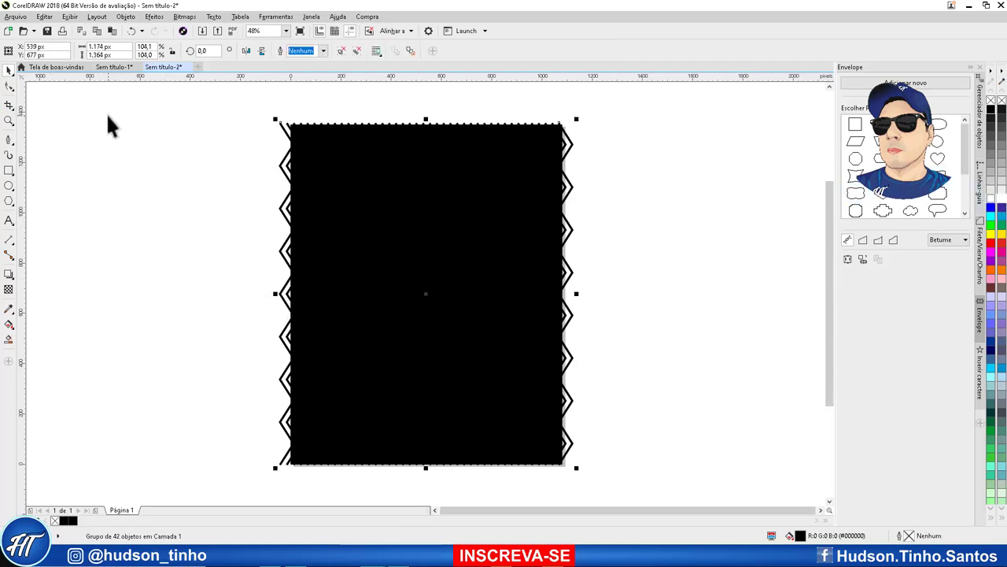
{"action": "left_click", "coordinate": [1002, 201]}
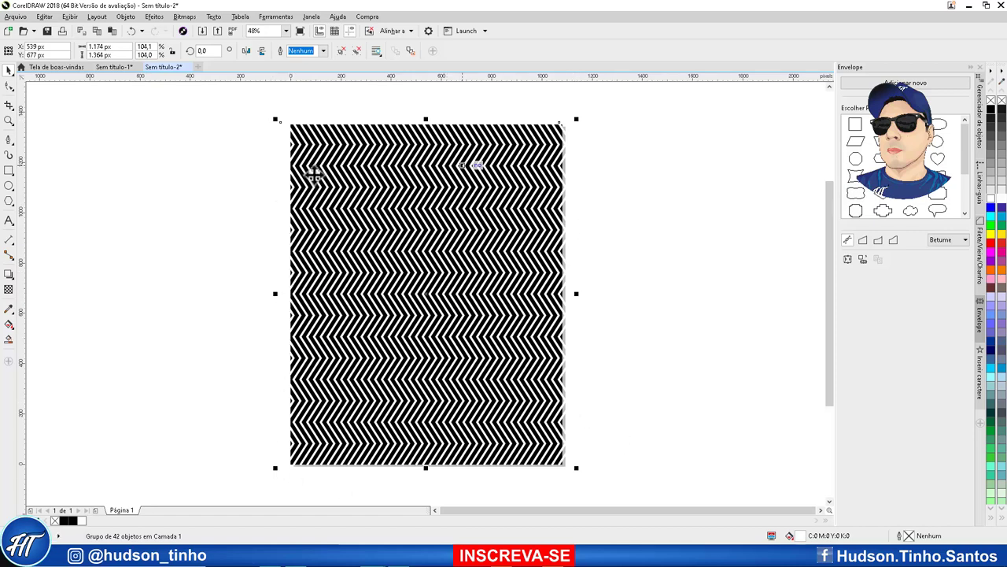
Step: Crop the artwork to the 1080 × 1350 px page area and deselect everything
{"action": "left_click", "coordinate": [8, 106]}
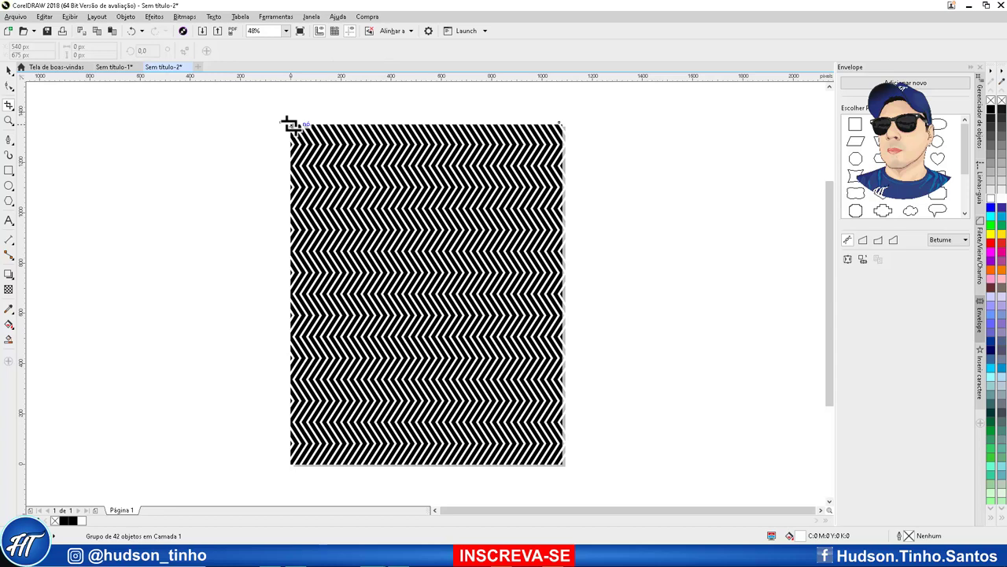
{"action": "left_click_drag", "start_coordinate": [292, 125], "coordinate": [564, 465]}
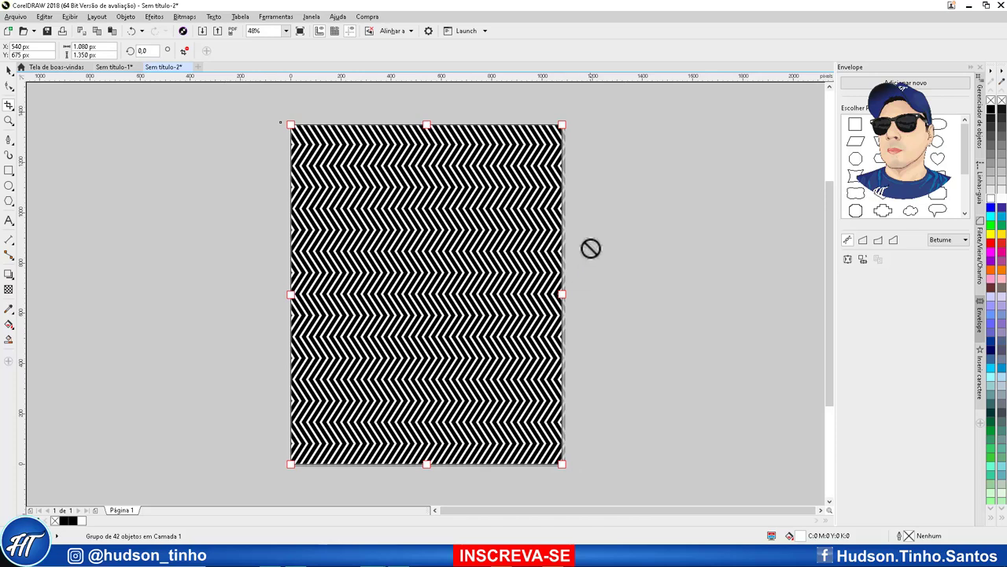
{"action": "scroll", "coordinate": [578, 272], "scroll_direction": "up", "scroll_amount": 4}
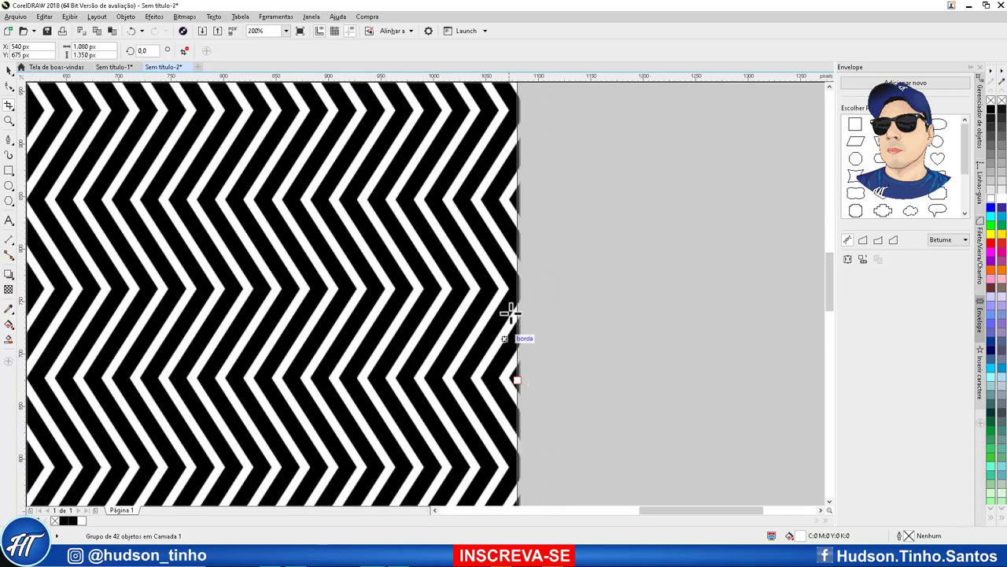
{"action": "scroll", "coordinate": [511, 311], "scroll_direction": "down", "scroll_amount": 3}
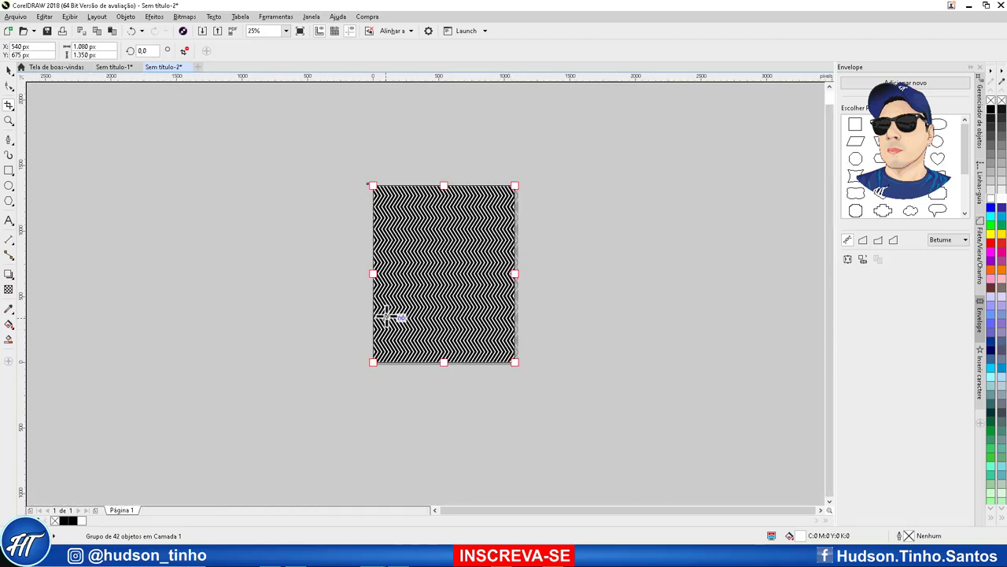
{"action": "key", "text": "Return"}
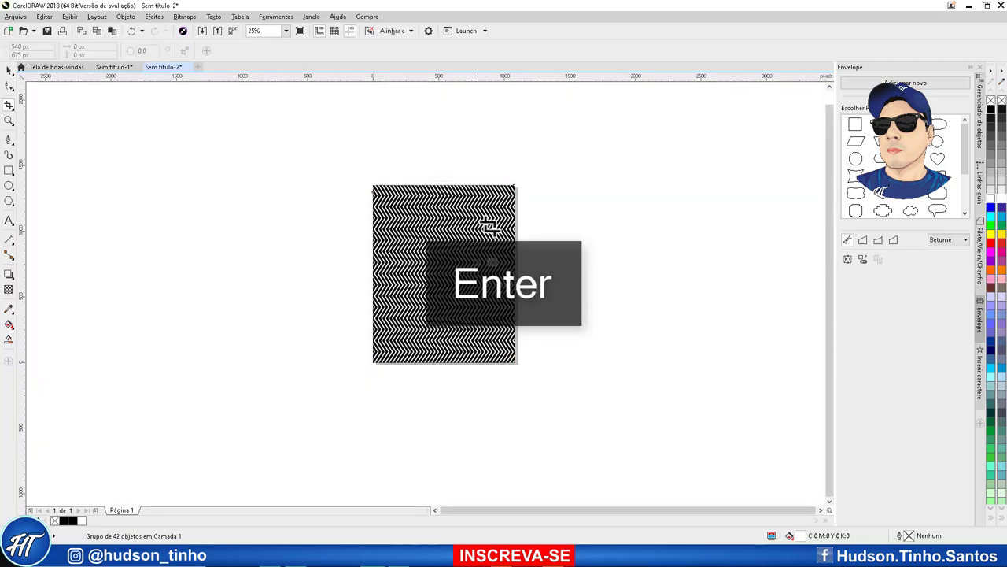
{"action": "scroll", "coordinate": [443, 270], "scroll_direction": "up", "scroll_amount": 1}
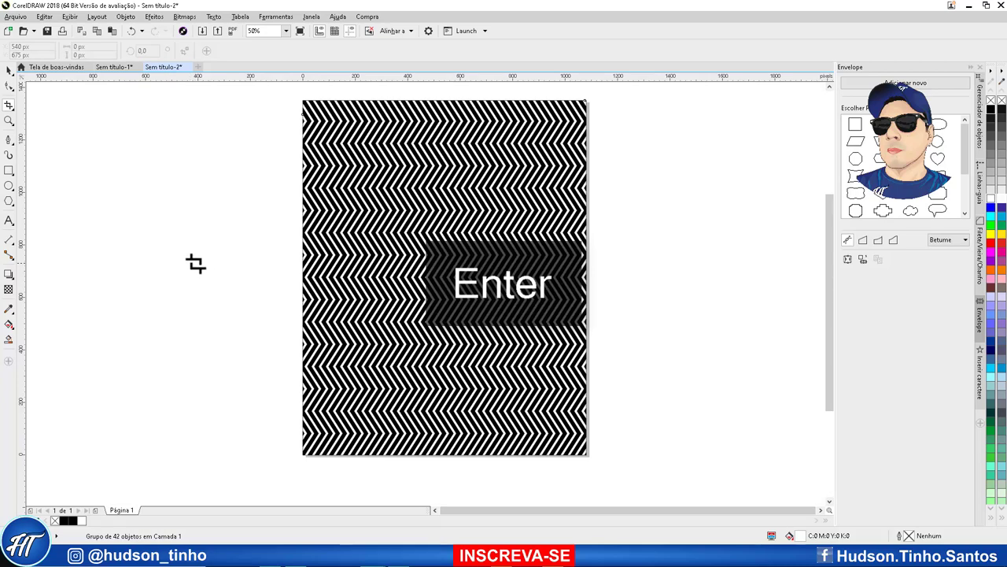
{"action": "left_click", "coordinate": [10, 72]}
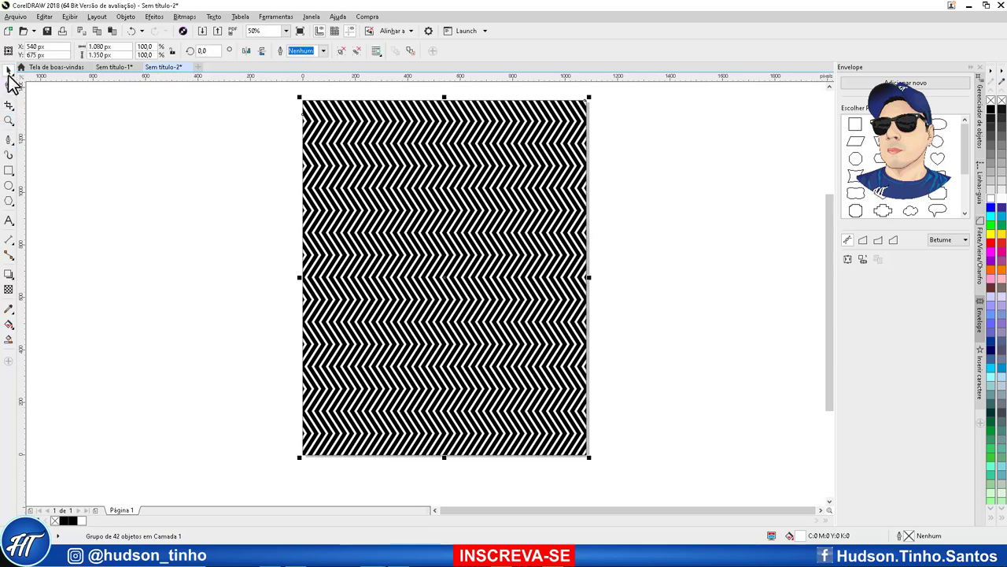
{"action": "left_click", "coordinate": [153, 189]}
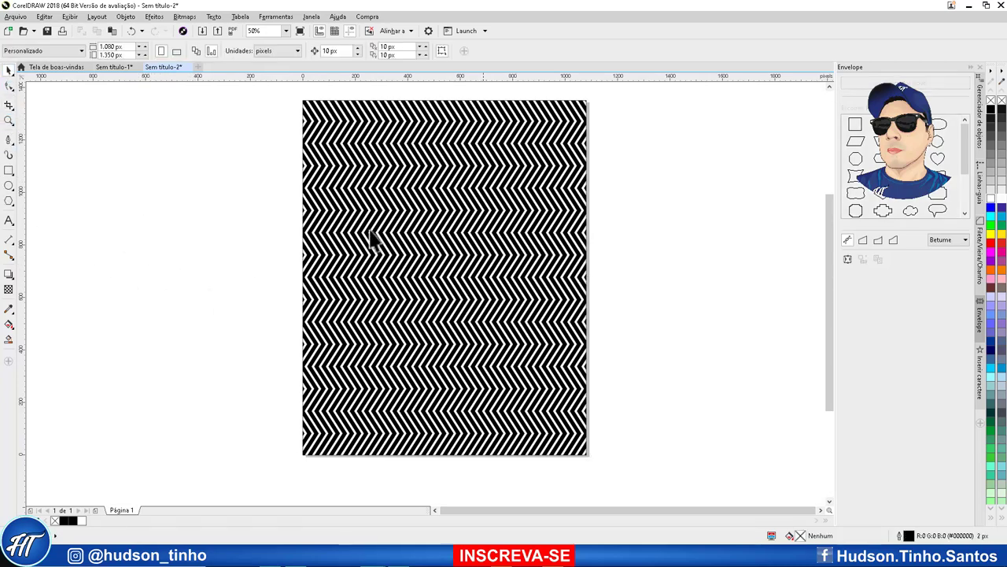
Step: Paste the black panda graphic beside the page and move it closer to the zigzag pattern
{"action": "right_click", "coordinate": [226, 197]}
{"action": "left_click", "coordinate": [258, 272]}
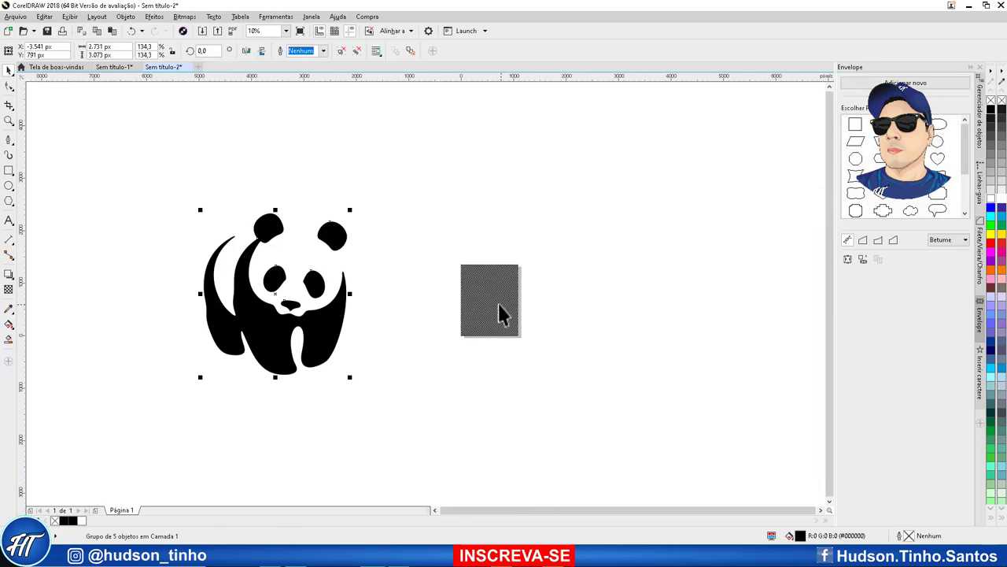
{"action": "left_click_drag", "start_coordinate": [335, 309], "coordinate": [427, 304]}
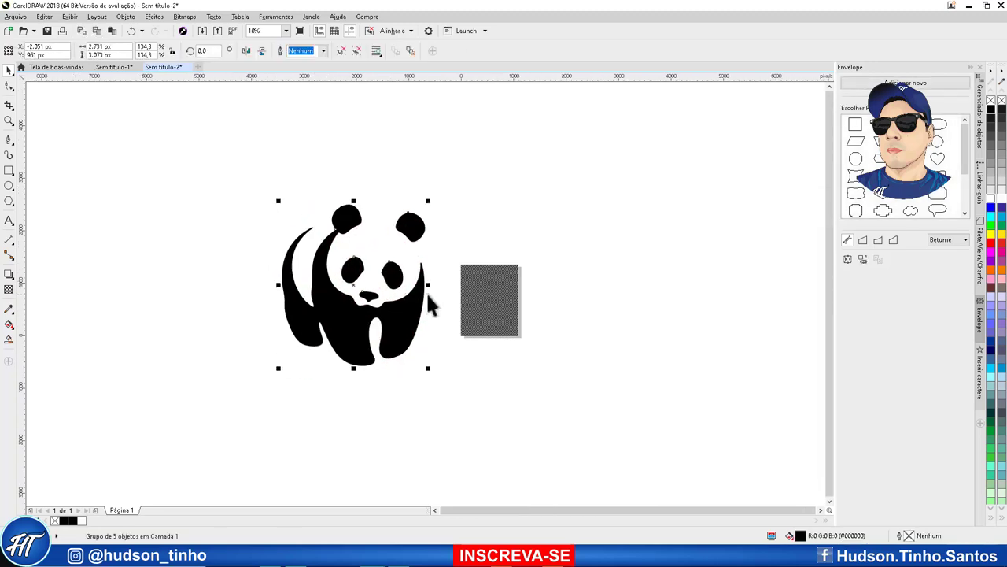
Step: Scale the panda graphic down proportionally to about 919 × 1034 px beside the page
{"action": "scroll", "coordinate": [427, 304], "scroll_direction": "up", "scroll_amount": 2}
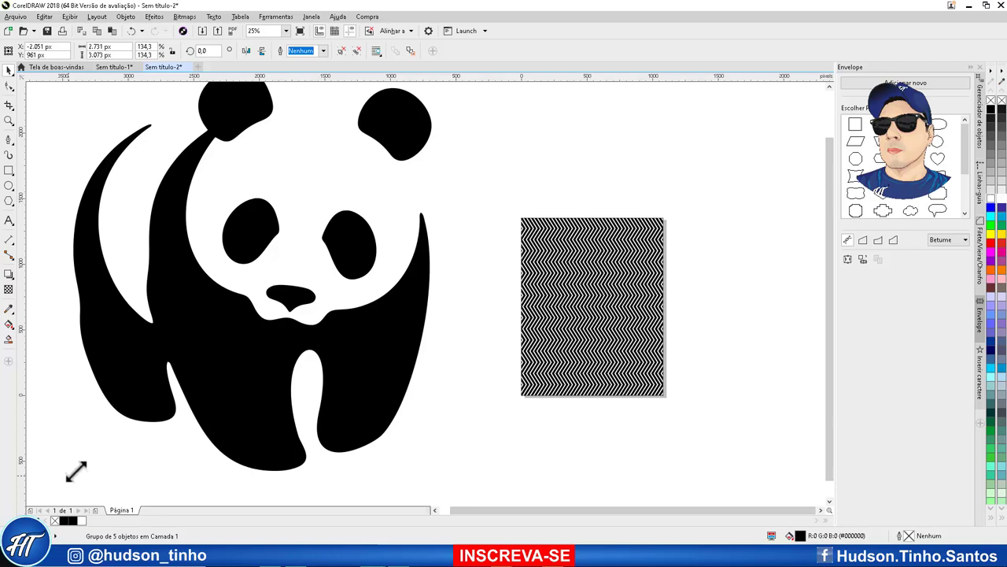
{"action": "left_click_drag", "start_coordinate": [70, 472], "coordinate": [409, 346]}
{"action": "scroll", "coordinate": [483, 422], "scroll_direction": "up", "scroll_amount": 2}
{"action": "scroll", "coordinate": [438, 355], "scroll_direction": "down", "scroll_amount": 1}
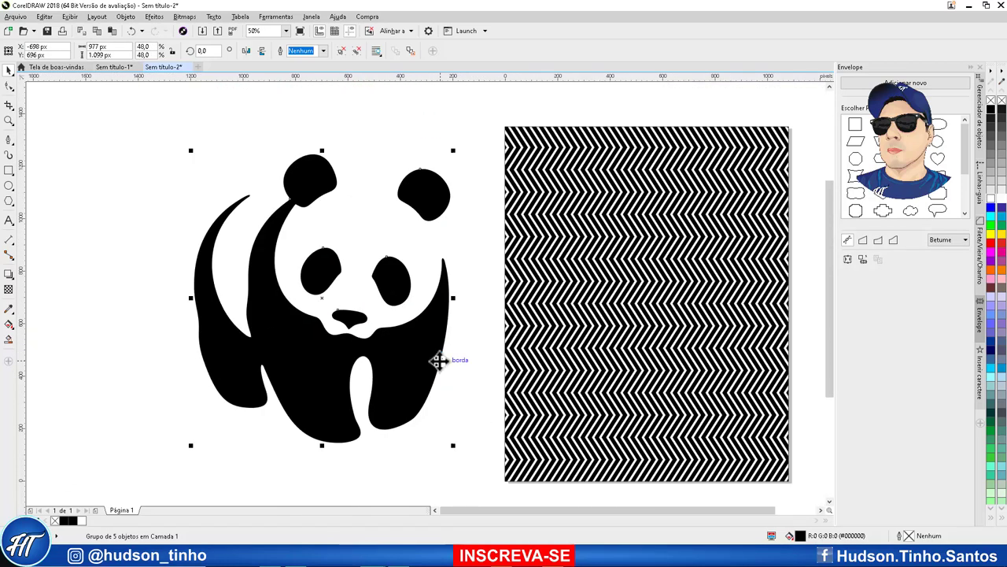
{"action": "left_click_drag", "start_coordinate": [452, 446], "coordinate": [435, 428]}
{"action": "scroll", "coordinate": [249, 318], "scroll_direction": "down", "scroll_amount": 1}
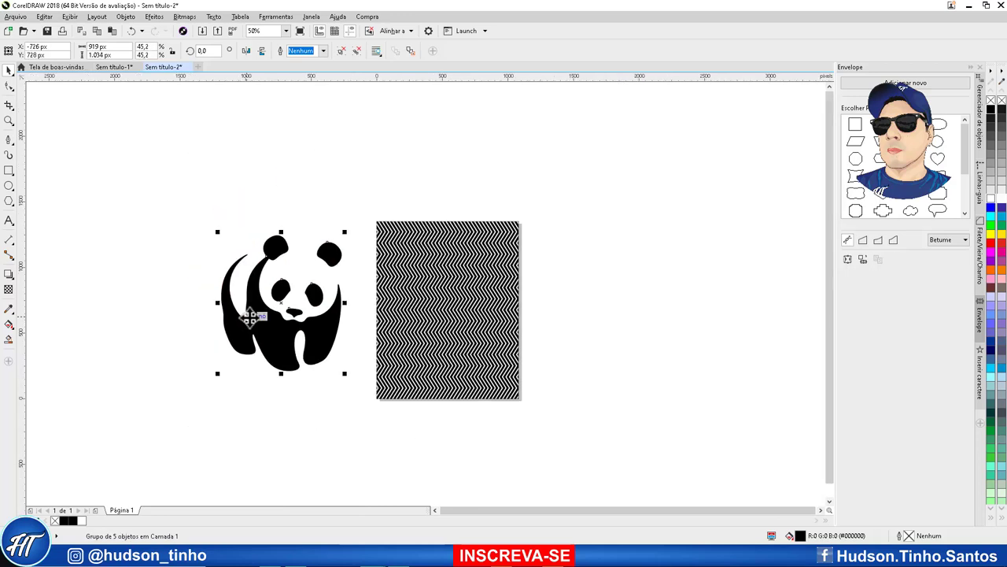
Step: Move the panda graphic onto the zigzag pattern and centre it on the page at X 540 px, Y 675 px
{"action": "left_click_drag", "start_coordinate": [249, 318], "coordinate": [414, 322]}
{"action": "scroll", "coordinate": [442, 314], "scroll_direction": "up", "scroll_amount": 1}
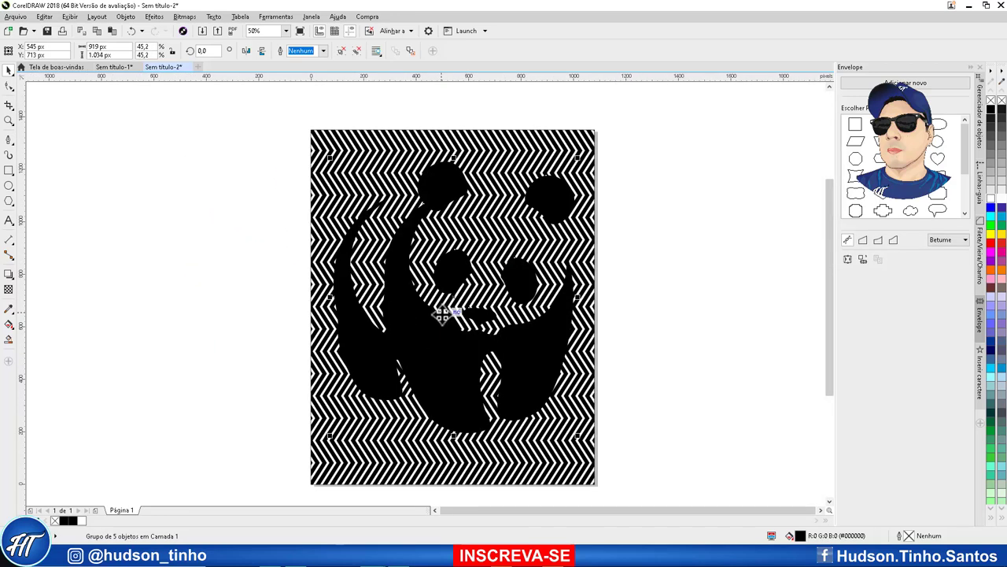
{"action": "key", "text": "Down"}
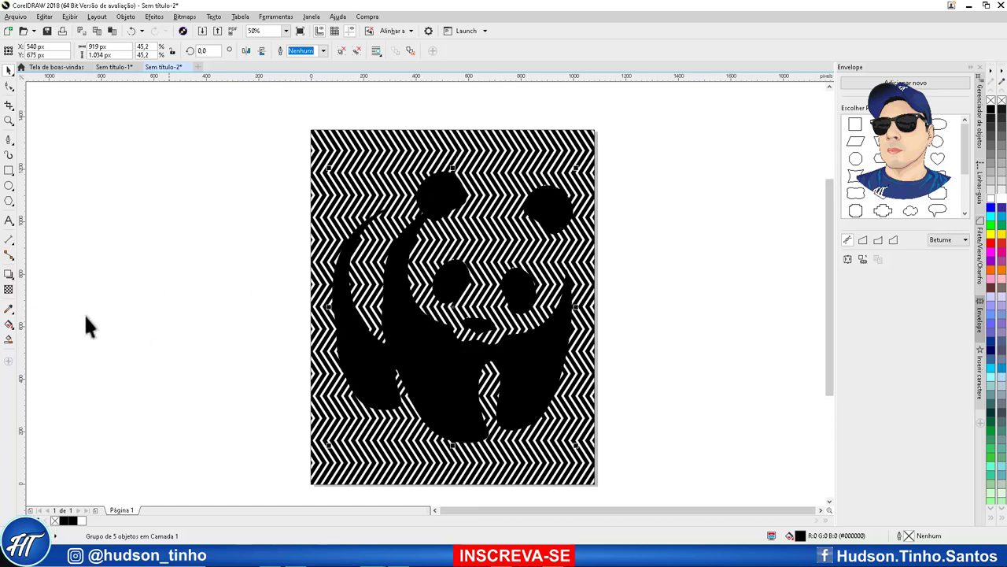
Step: Apply a uniform transparency of 73 to the panda graphic over the zigzag pattern and deselect it
{"action": "left_click", "coordinate": [8, 292]}
{"action": "left_click", "coordinate": [431, 458]}
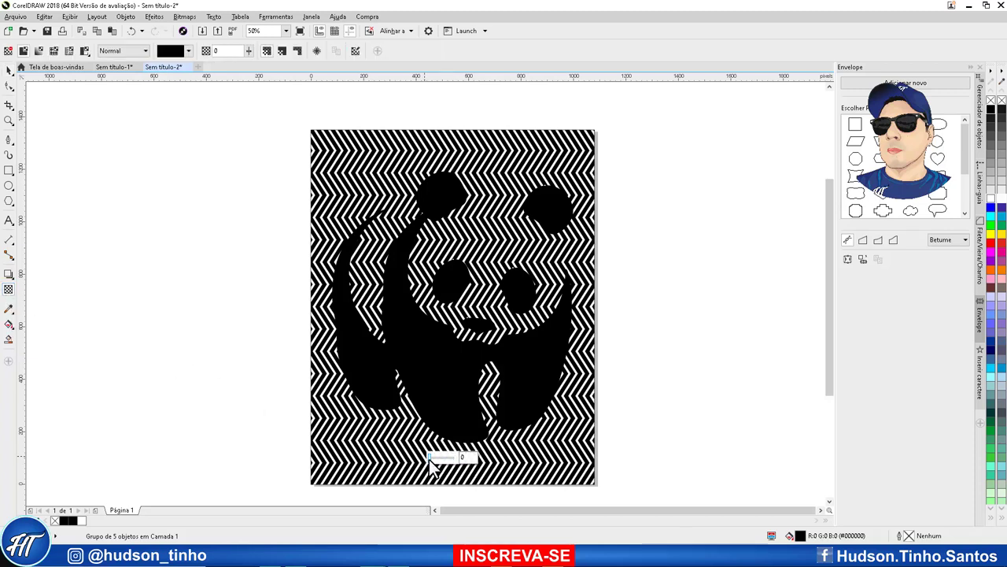
{"action": "left_click_drag", "start_coordinate": [430, 458], "coordinate": [447, 458]}
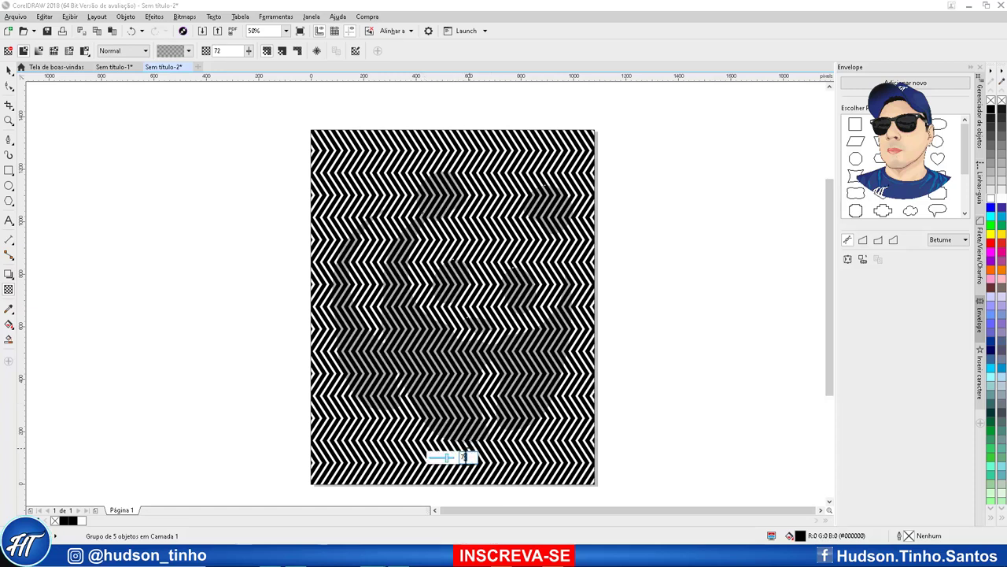
{"action": "left_click", "coordinate": [466, 458]}
{"action": "key", "text": "Return"}
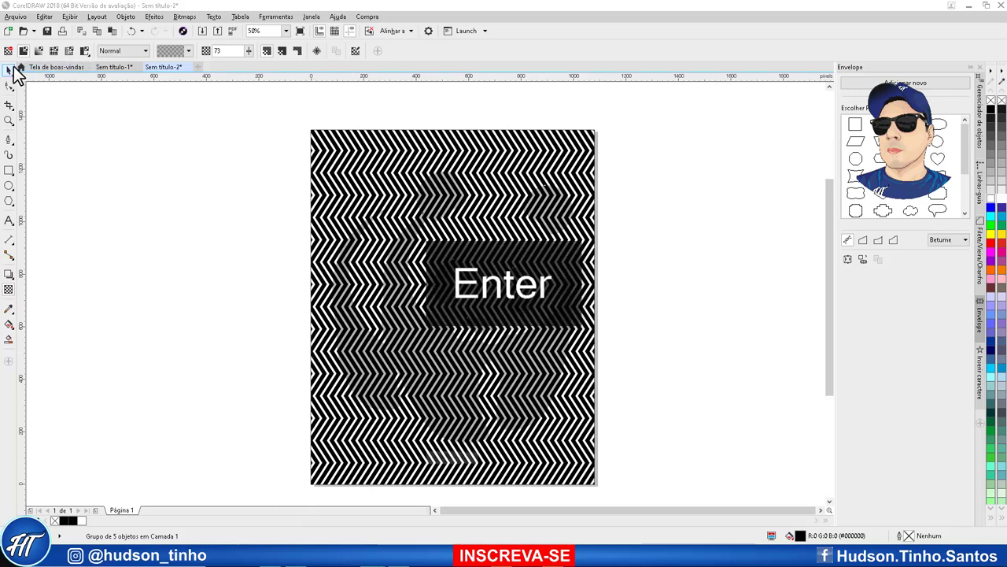
{"action": "left_click", "coordinate": [10, 70]}
{"action": "left_click", "coordinate": [209, 244]}
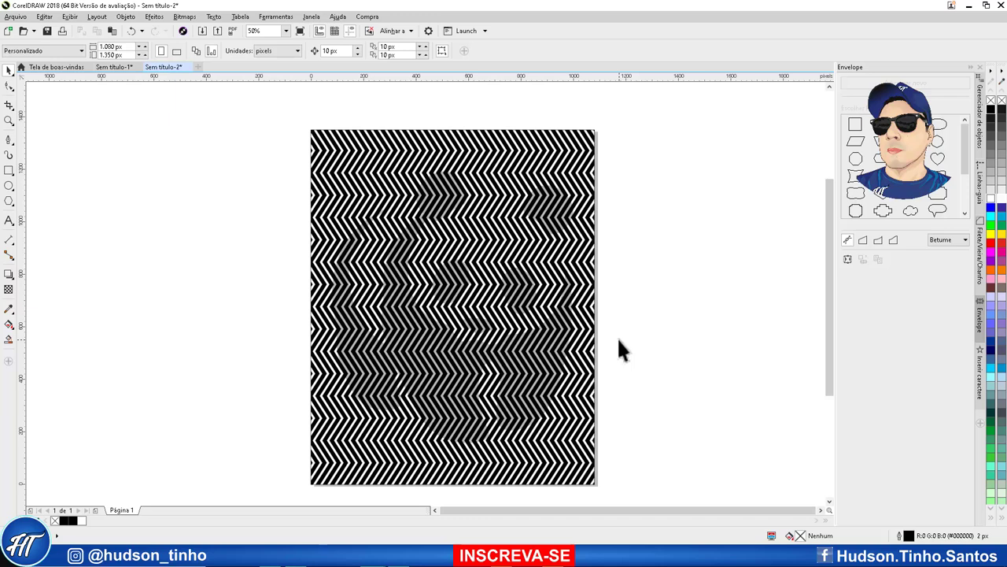
{"action": "key", "text": "F12"}
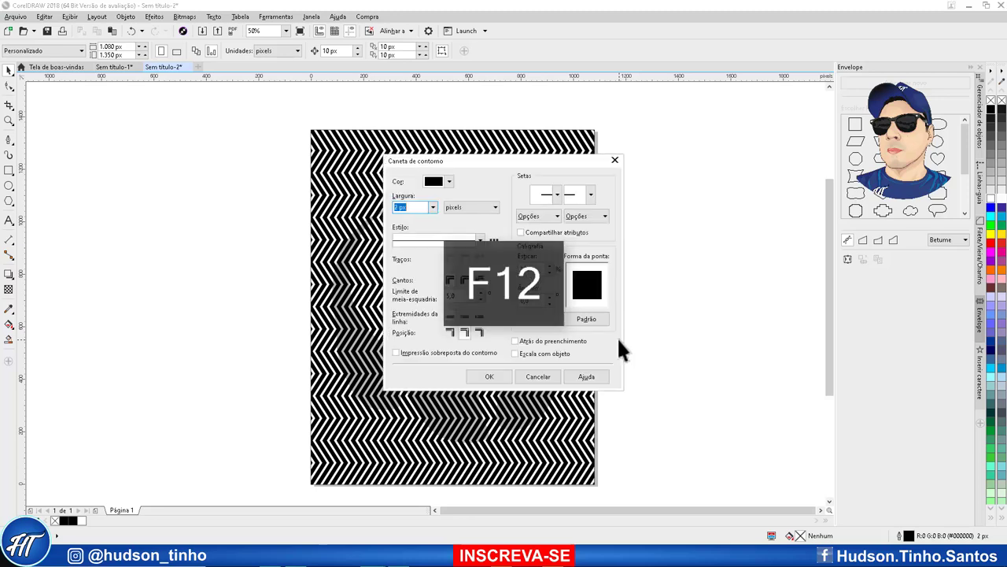
{"action": "left_click", "coordinate": [540, 373]}
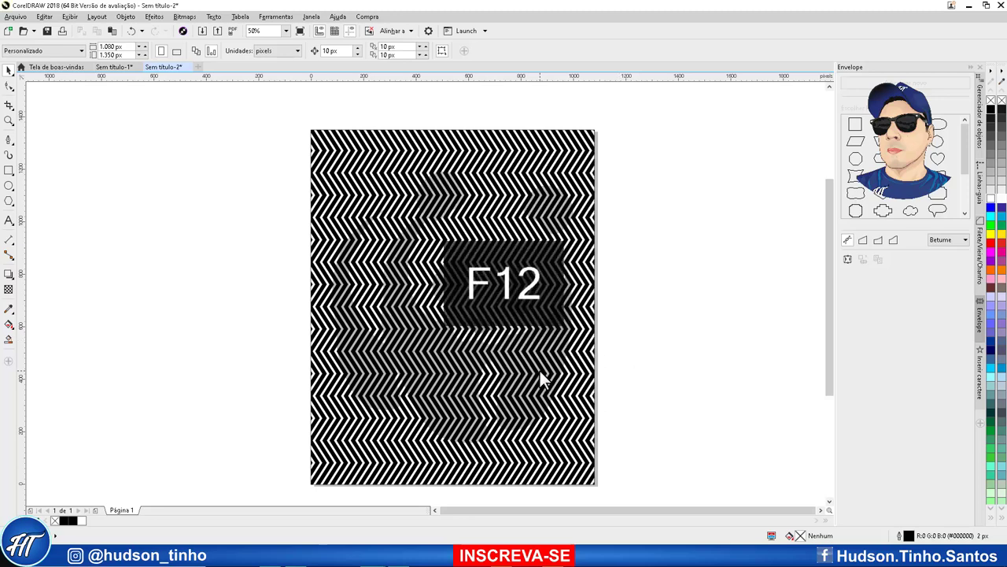